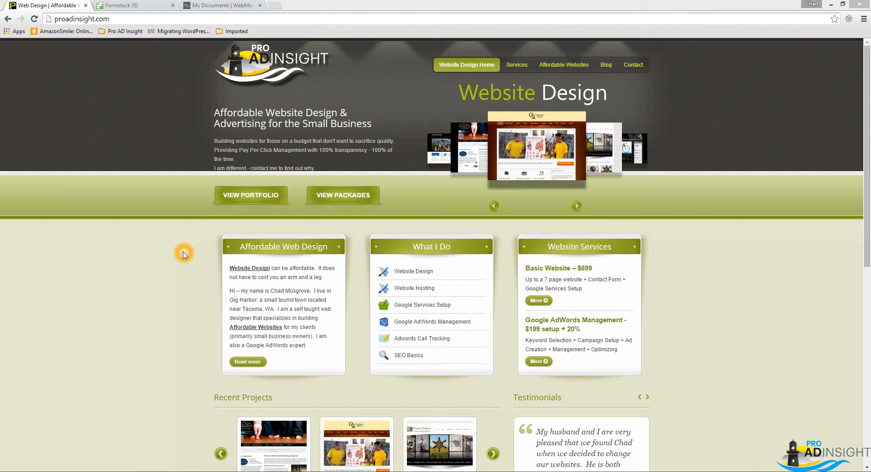
Close the Pro AD Insight website page and switch to the FormStack and WebMerge Demo Contract document in Word.
{"action": "left_click", "coordinate": [85, 7]}
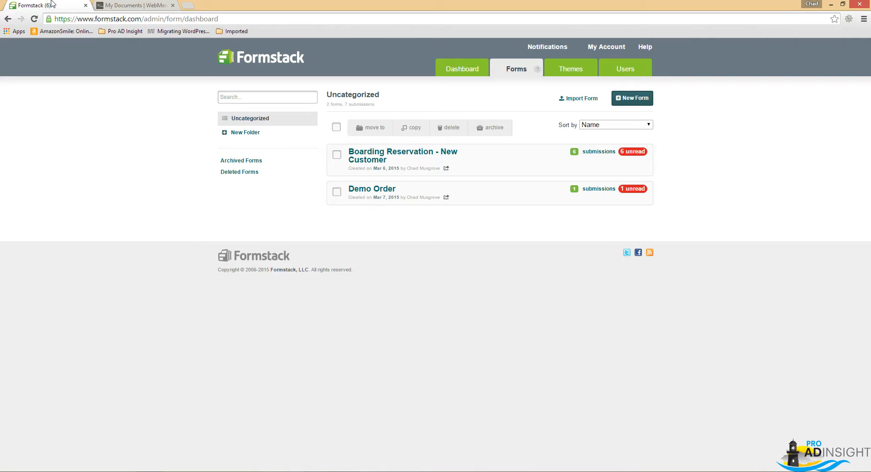
{"action": "left_click", "coordinate": [154, 331]}
{"action": "left_click", "coordinate": [318, 422]}
{"action": "left_click", "coordinate": [346, 471]}
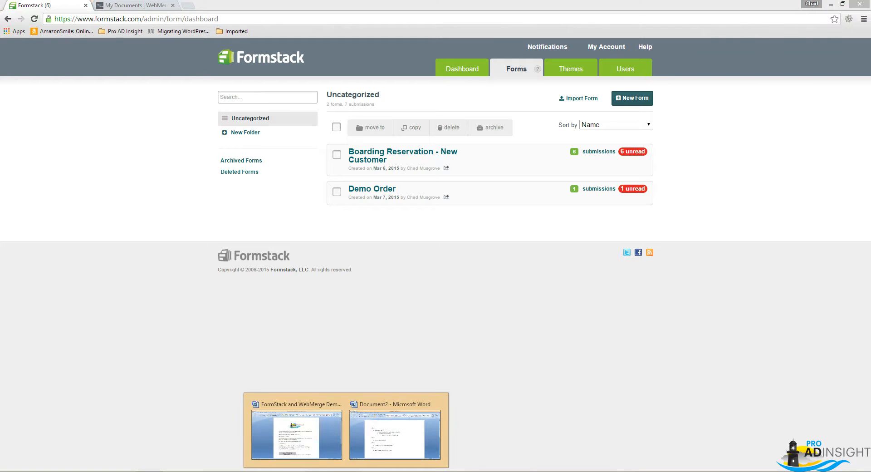
{"action": "left_click", "coordinate": [311, 438]}
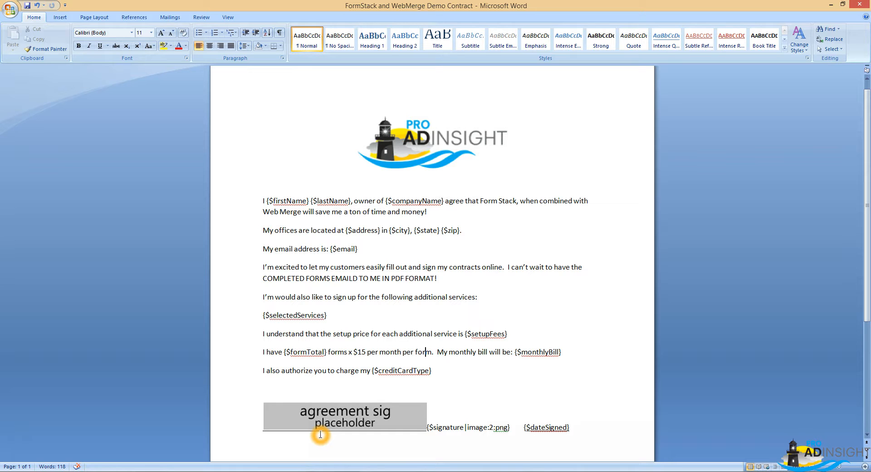
Examine the contract's merge placeholders, from the name and company variables down to the credit card type.
{"action": "left_click", "coordinate": [281, 254]}
{"action": "left_click", "coordinate": [274, 201]}
{"action": "left_click", "coordinate": [297, 200]}
{"action": "left_click", "coordinate": [327, 200]}
{"action": "left_click", "coordinate": [408, 201]}
{"action": "left_click", "coordinate": [452, 370]}
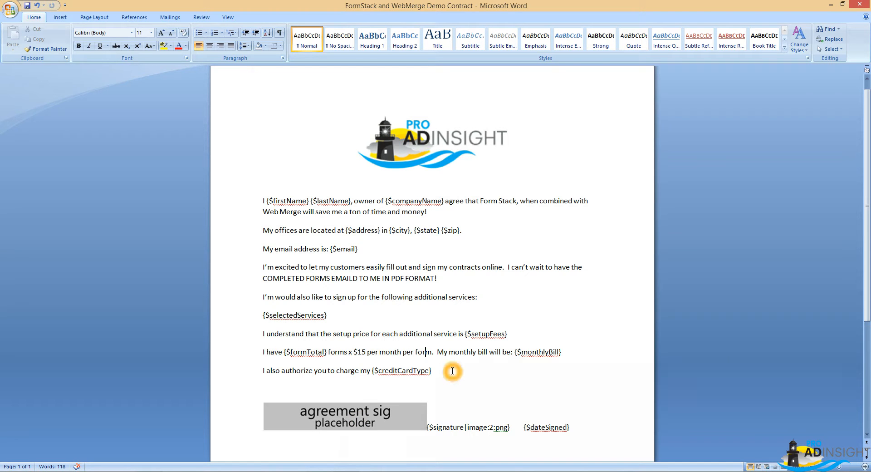
{"action": "left_click", "coordinate": [398, 280]}
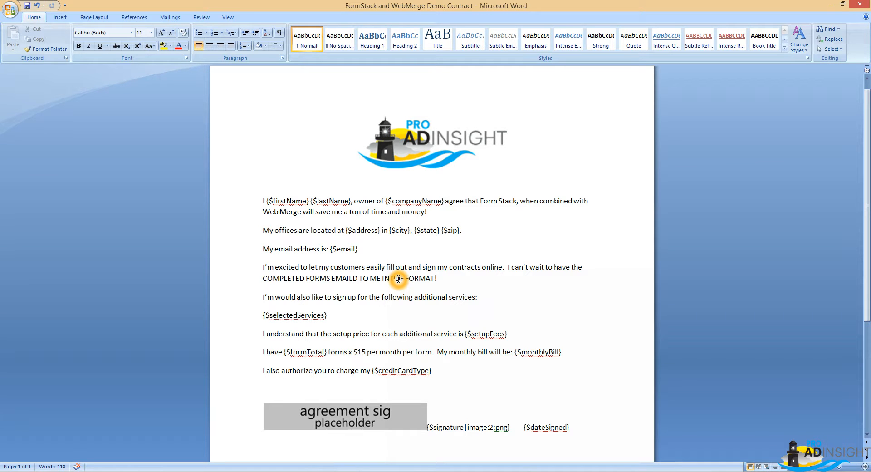
Switch back to Formstack in Chrome and create a new blank form.
{"action": "key", "text": "alt+Tab"}
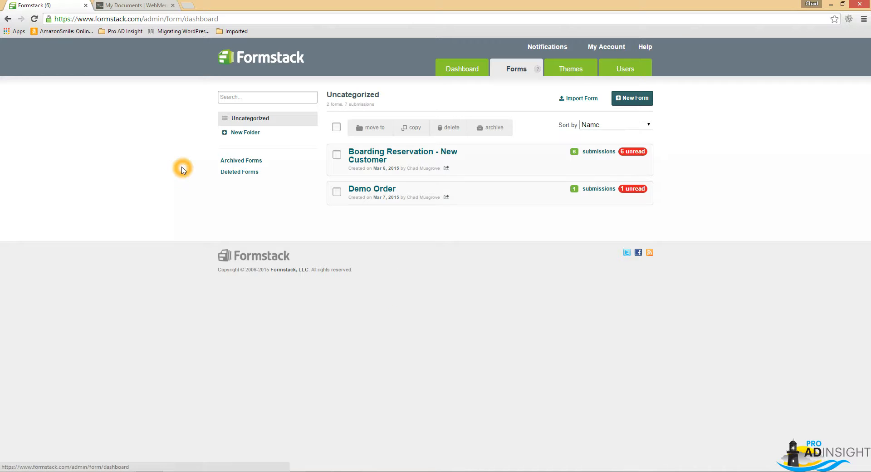
{"action": "left_click", "coordinate": [115, 114]}
{"action": "left_click", "coordinate": [633, 98]}
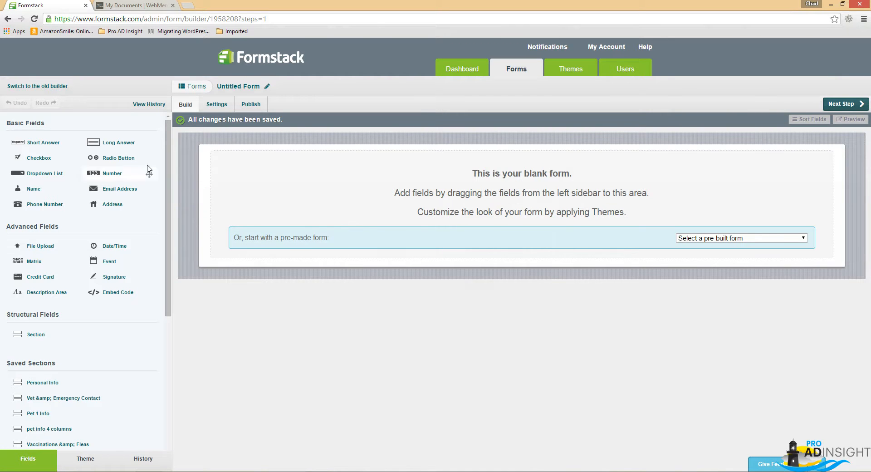
Add a Short Answer field to the blank form and label it "First Name".
{"action": "left_click_drag", "start_coordinate": [42, 146], "coordinate": [273, 191]}
{"action": "left_click", "coordinate": [258, 159]}
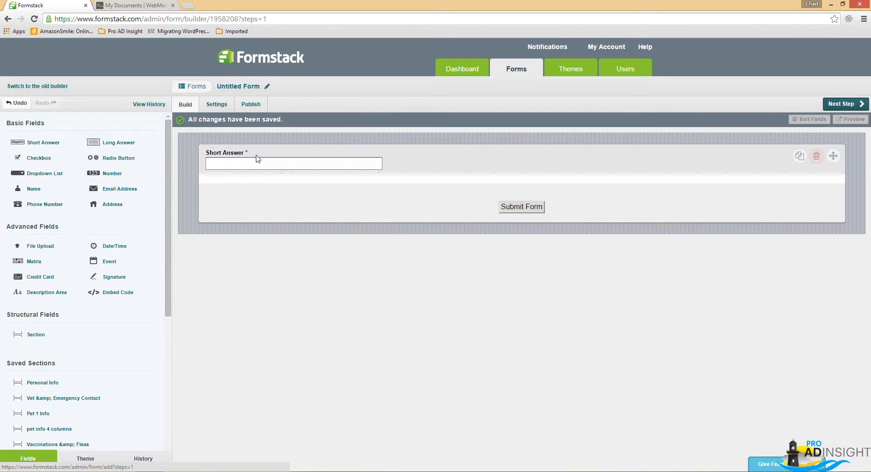
{"action": "left_click", "coordinate": [234, 154]}
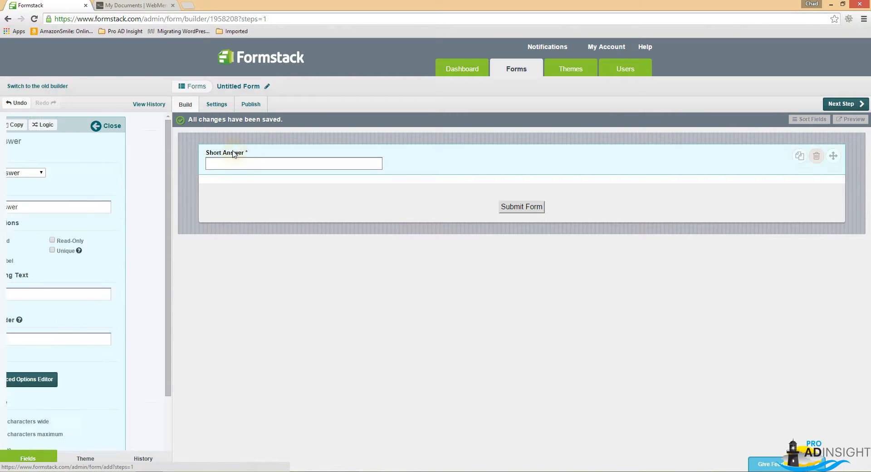
{"action": "left_click", "coordinate": [241, 153]}
{"action": "left_click", "coordinate": [70, 208]}
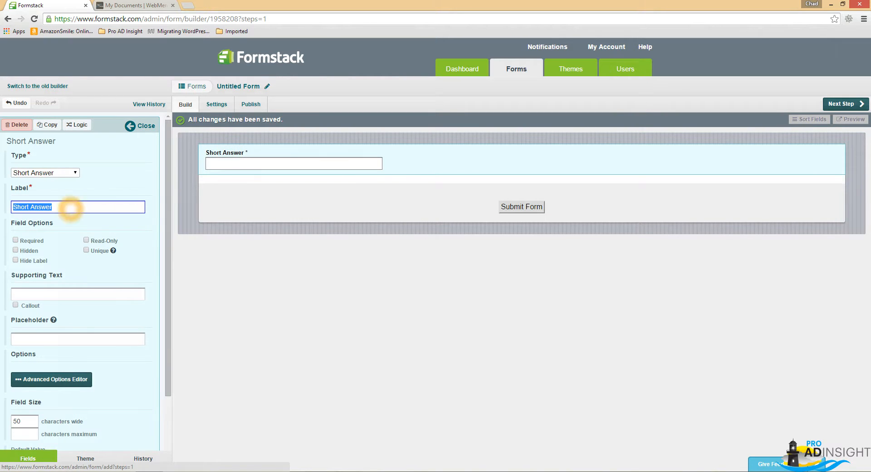
{"action": "type", "text": "First Name"}
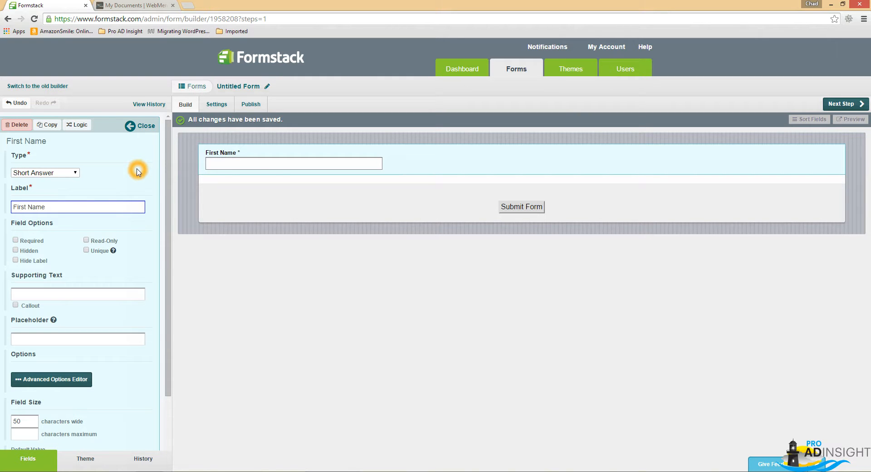
{"action": "left_click", "coordinate": [131, 127]}
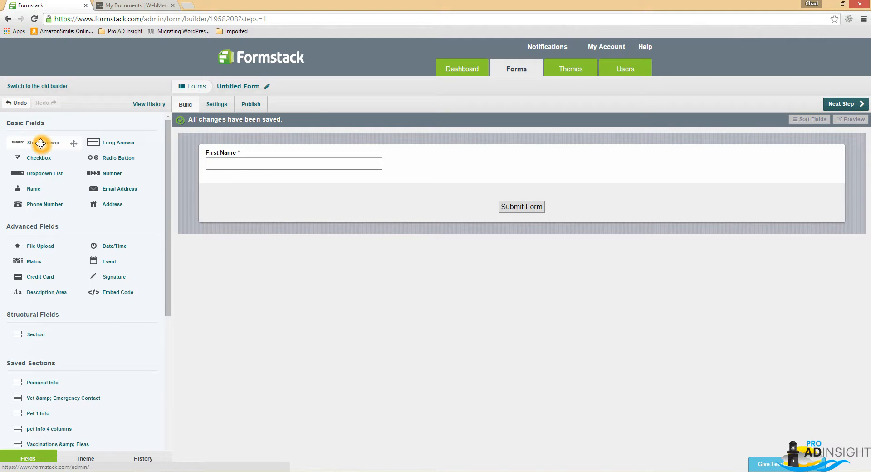
Add a second Short Answer field below First Name and label it "Last Name".
{"action": "left_click_drag", "start_coordinate": [41, 143], "coordinate": [359, 195]}
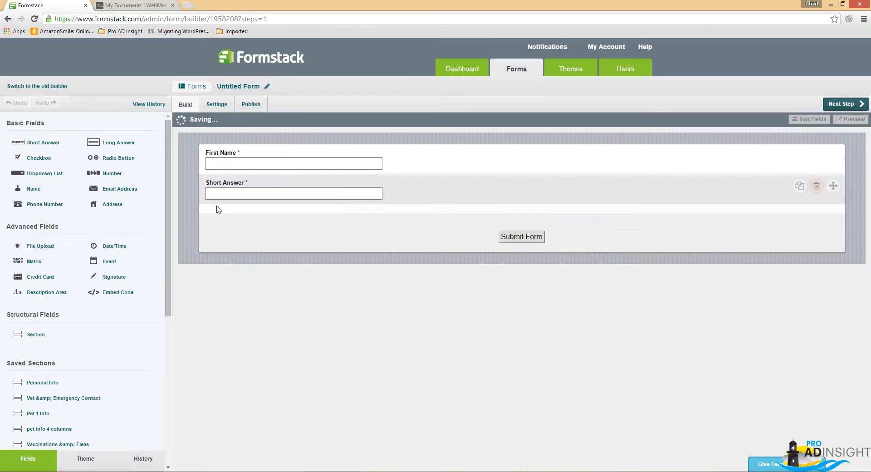
{"action": "left_click", "coordinate": [241, 180]}
{"action": "triple_click", "coordinate": [63, 207]}
{"action": "type", "text": "Lat "}
{"action": "type", "text": "st Name"}
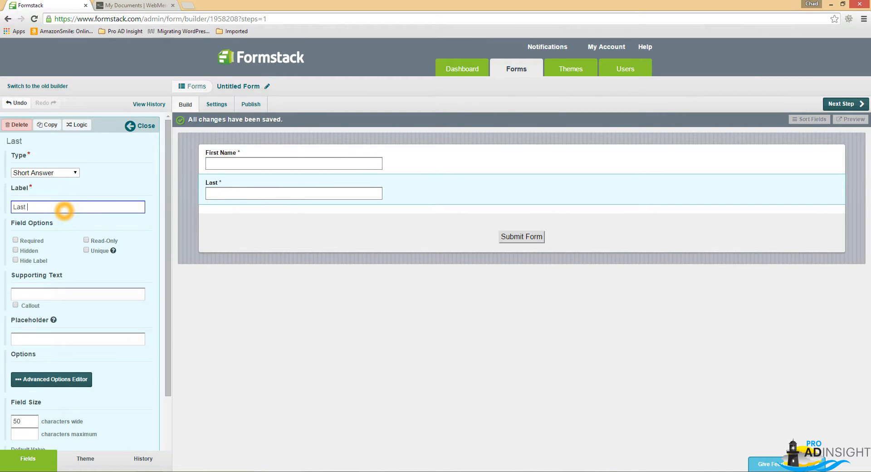
{"action": "left_click", "coordinate": [131, 126]}
Add a third Short Answer field below Last Name and label it "Company Name".
{"action": "left_click_drag", "start_coordinate": [43, 142], "coordinate": [286, 228]}
{"action": "left_click", "coordinate": [270, 223]}
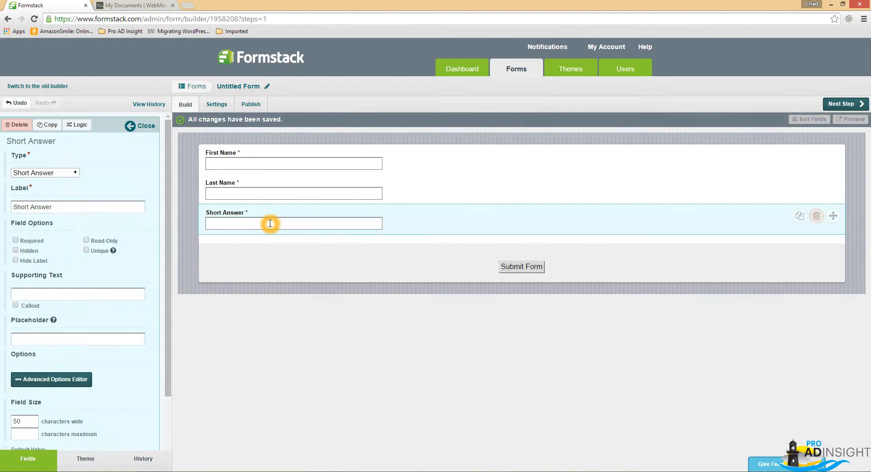
{"action": "triple_click", "coordinate": [116, 207]}
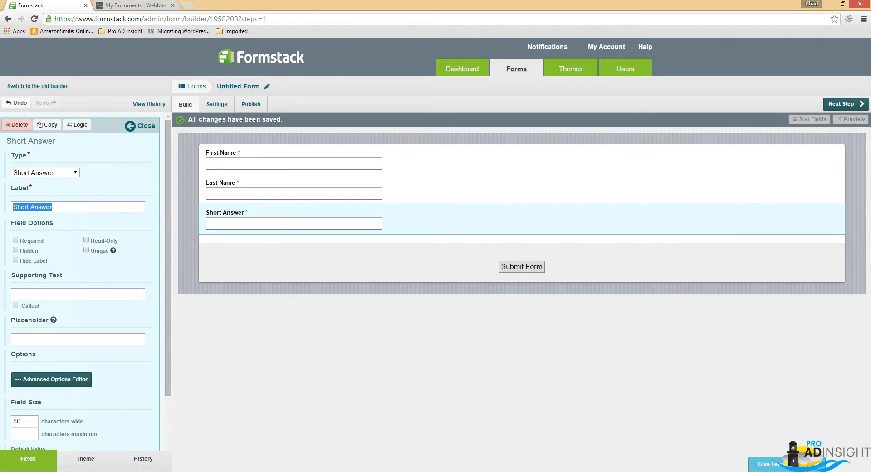
{"action": "type", "text": "Comapny"}
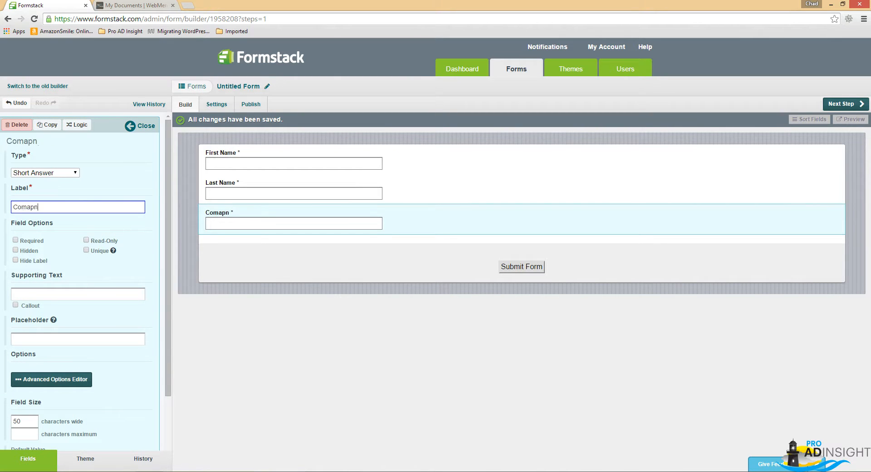
{"action": "key", "text": "BackSpace"}
{"action": "key", "text": "BackSpace"}
{"action": "key", "text": "BackSpace"}
{"action": "key", "text": "BackSpace"}
{"action": "type", "text": "pany Name"}
{"action": "left_click", "coordinate": [135, 127]}
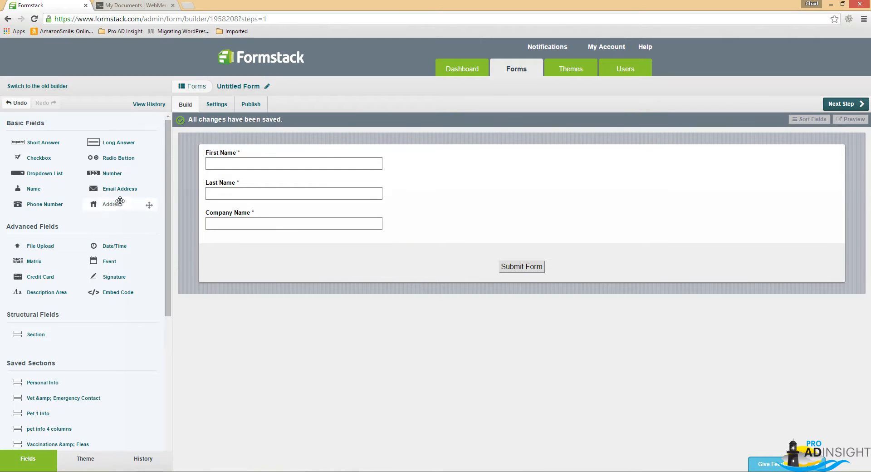
Add an Email Address field and an Address field below Company Name.
{"action": "left_click_drag", "start_coordinate": [112, 190], "coordinate": [272, 243]}
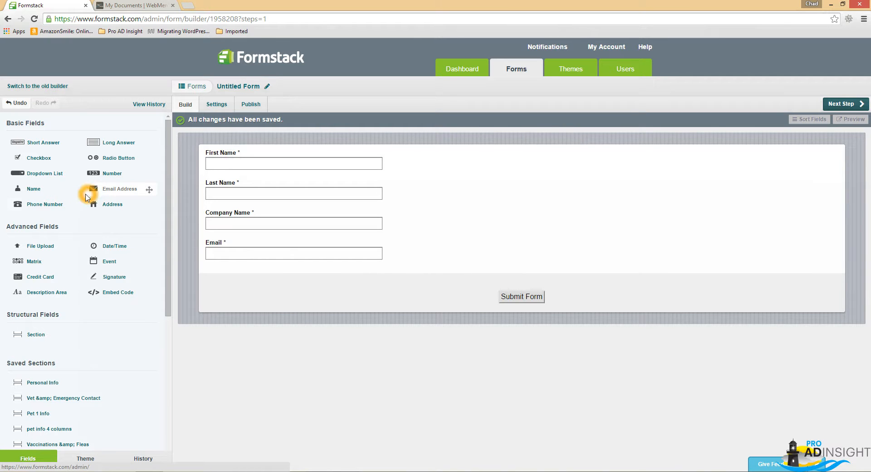
{"action": "left_click_drag", "start_coordinate": [106, 205], "coordinate": [288, 285]}
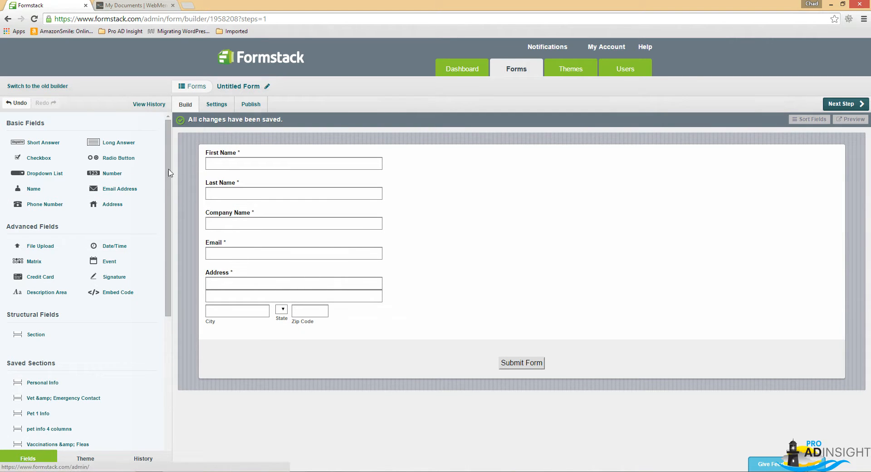
Insert a section above the First Name field and give it the heading "Personal Info".
{"action": "left_click_drag", "start_coordinate": [30, 327], "coordinate": [270, 185]}
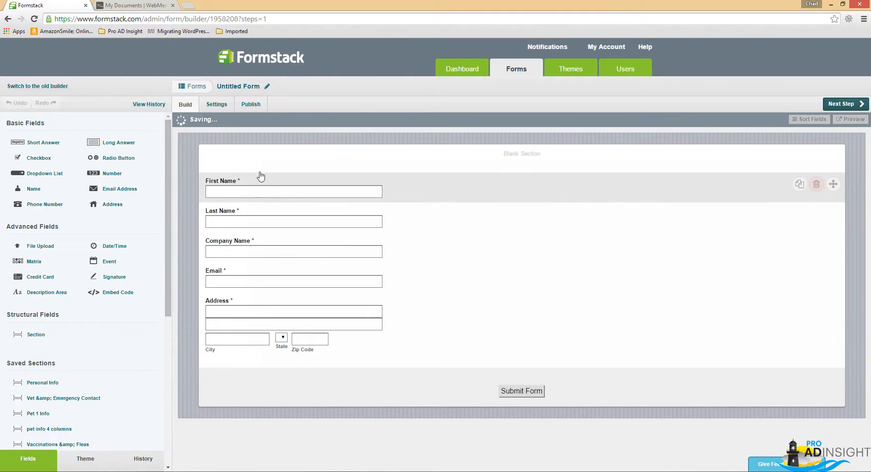
{"action": "left_click", "coordinate": [294, 160]}
{"action": "left_click", "coordinate": [56, 177]}
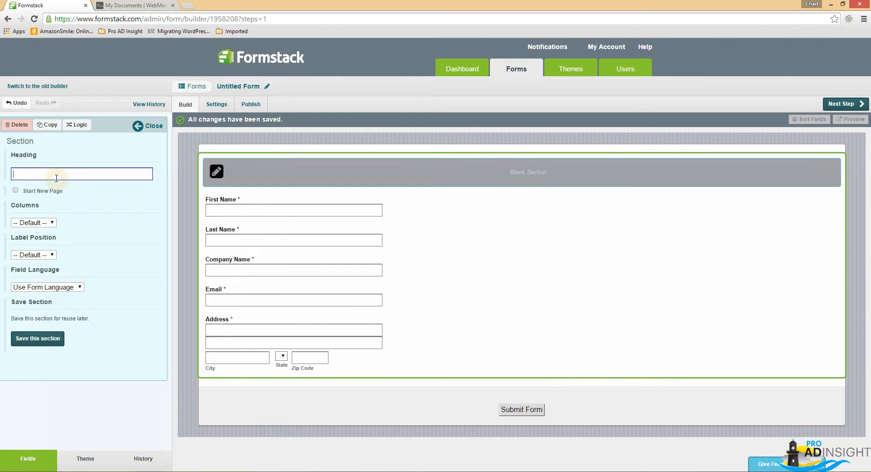
{"action": "type", "text": "person"}
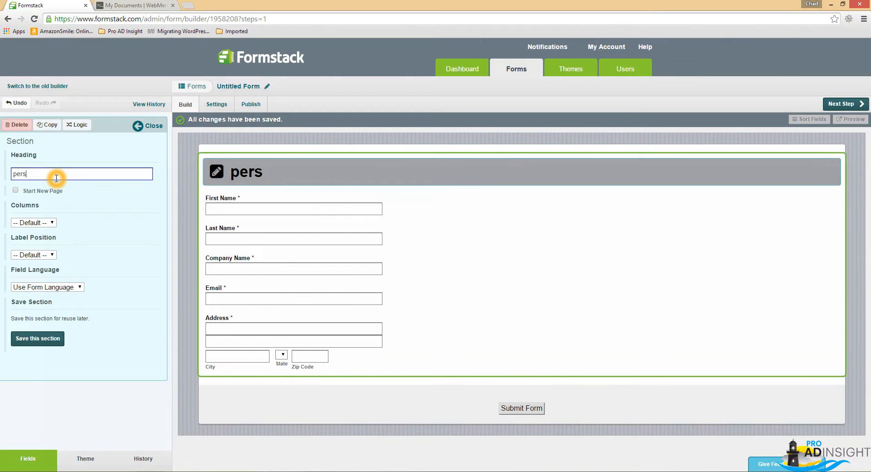
{"action": "key", "text": "BackSpace"}
{"action": "type", "text": "P"}
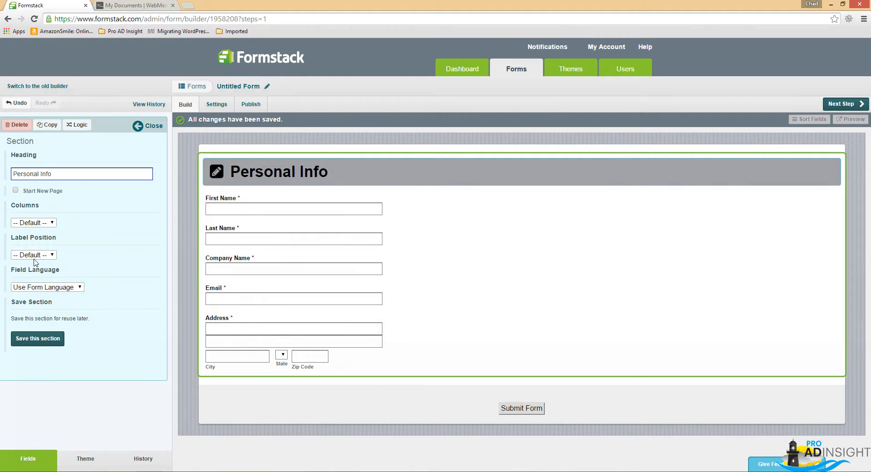
Set the Personal Info section to 2 columns and close its settings.
{"action": "left_click", "coordinate": [40, 223]}
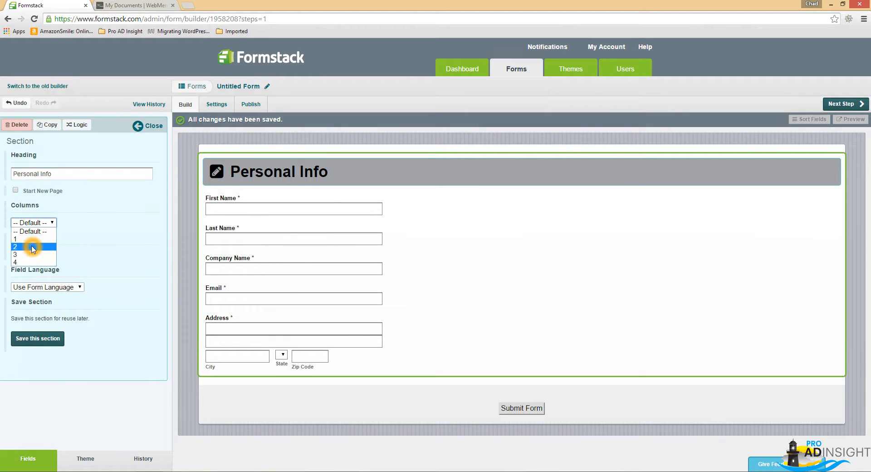
{"action": "left_click", "coordinate": [32, 248]}
{"action": "left_click", "coordinate": [30, 226]}
{"action": "left_click", "coordinate": [41, 267]}
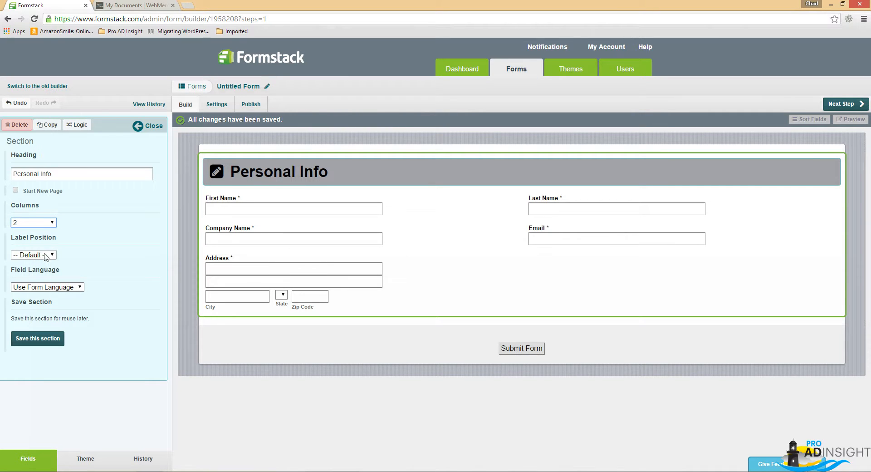
{"action": "left_click", "coordinate": [30, 222]}
{"action": "left_click", "coordinate": [32, 264]}
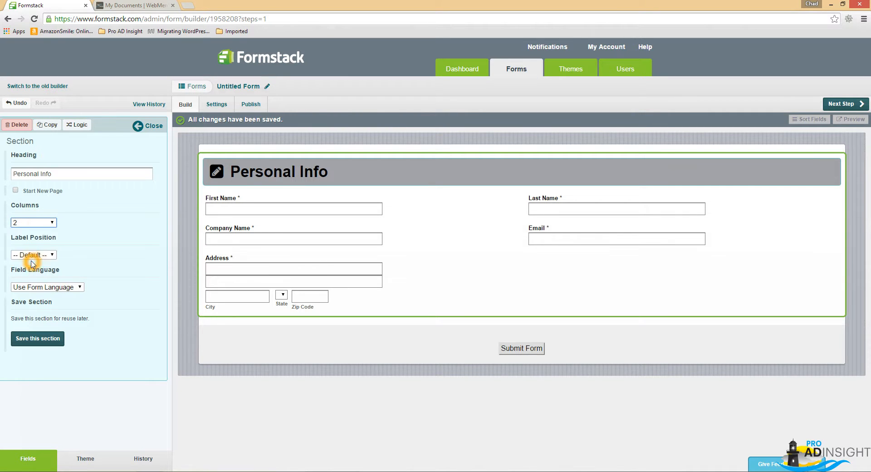
{"action": "left_click", "coordinate": [31, 223]}
{"action": "left_click", "coordinate": [32, 246]}
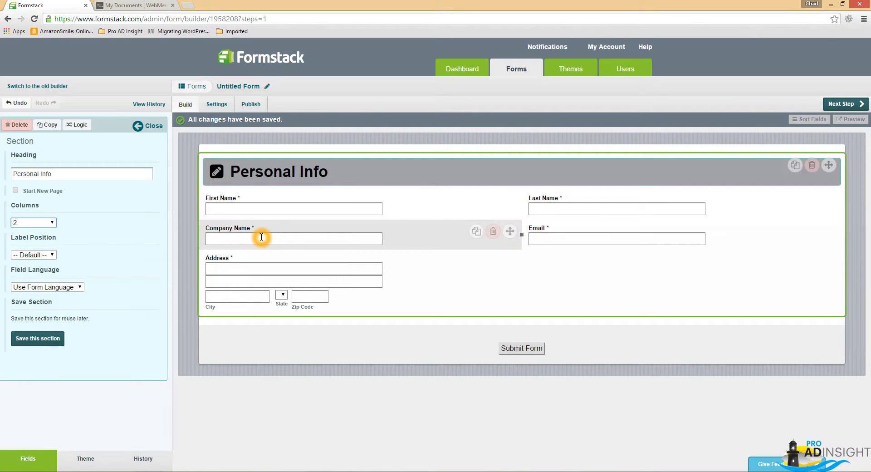
{"action": "left_click", "coordinate": [148, 129]}
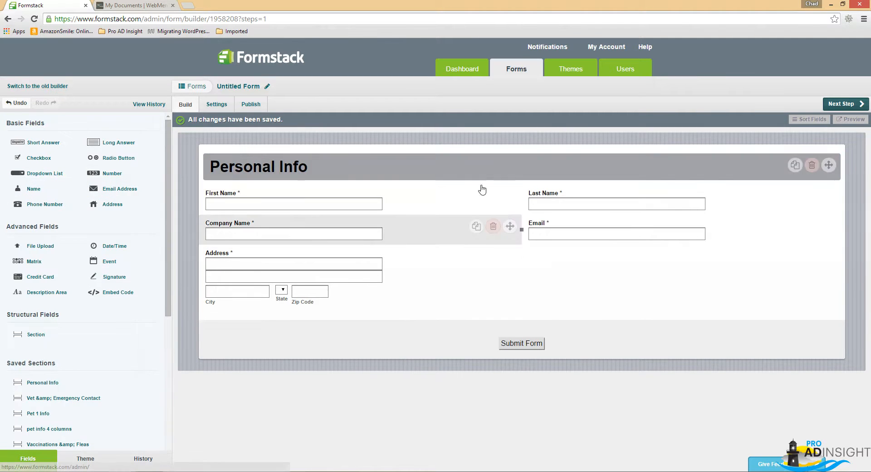
Open the existing Demo Order form in the builder and compare its fields with the placeholders in the Word contract.
{"action": "left_click", "coordinate": [517, 71]}
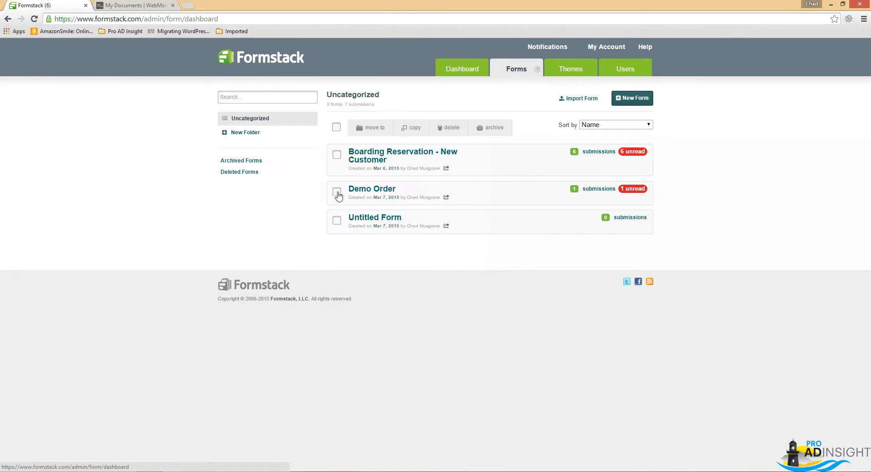
{"action": "left_click", "coordinate": [362, 190]}
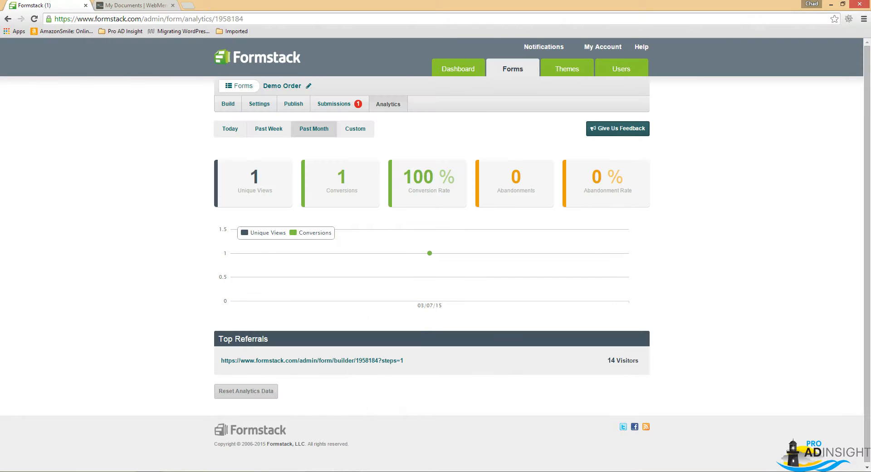
{"action": "mouse_move", "coordinate": [340, 469]}
{"action": "left_click", "coordinate": [296, 447]}
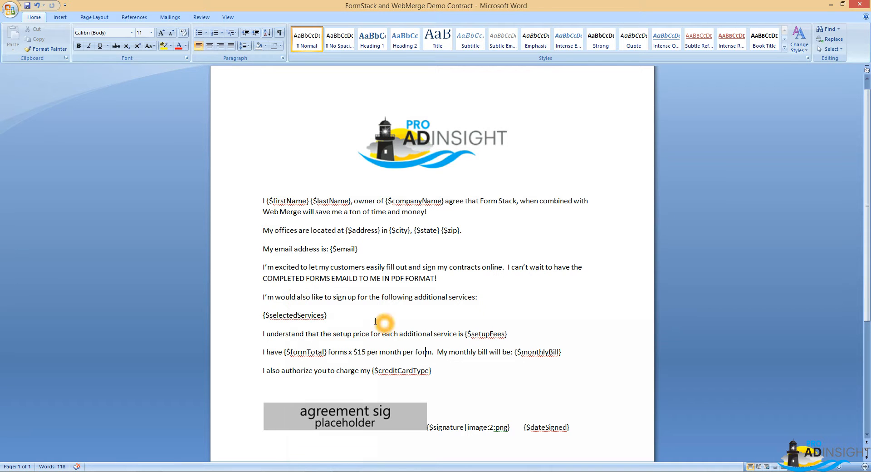
{"action": "key", "text": "alt+Tab"}
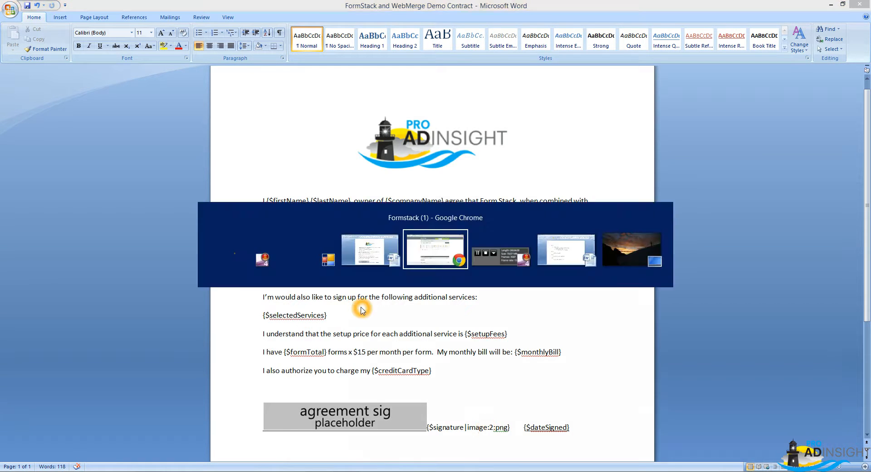
{"action": "left_click", "coordinate": [229, 104]}
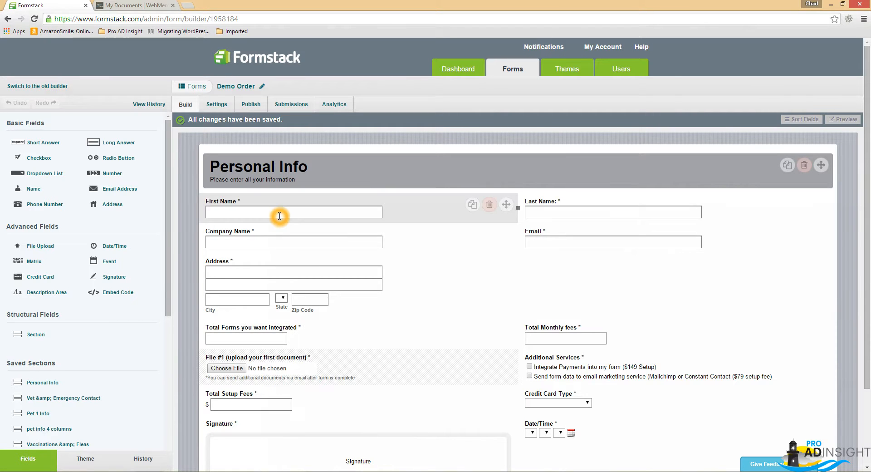
{"action": "scroll", "coordinate": [432, 335], "scroll_direction": "down", "scroll_amount": 2}
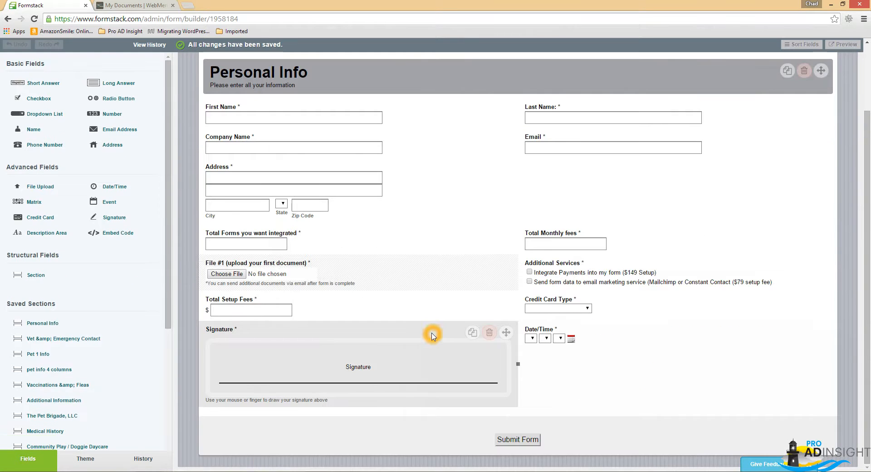
Preview the Demo Order form and test its fee calculations with 2 total forms and the Integrate Payments service.
{"action": "left_click", "coordinate": [854, 45]}
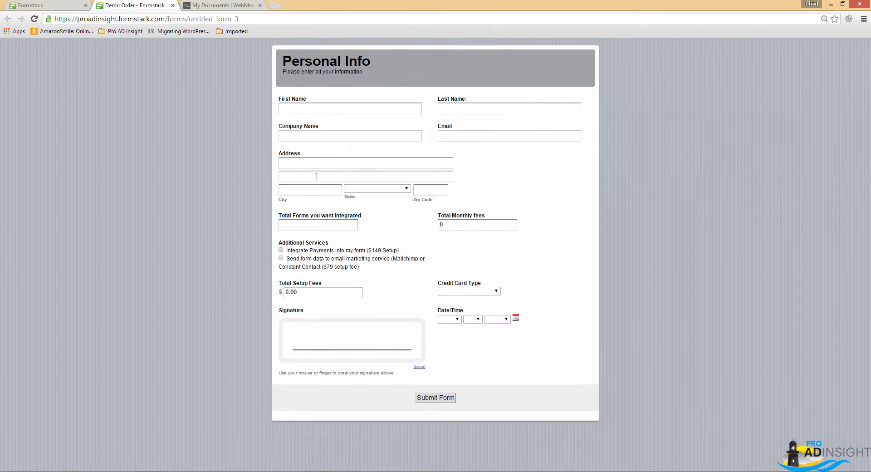
{"action": "left_click", "coordinate": [302, 225]}
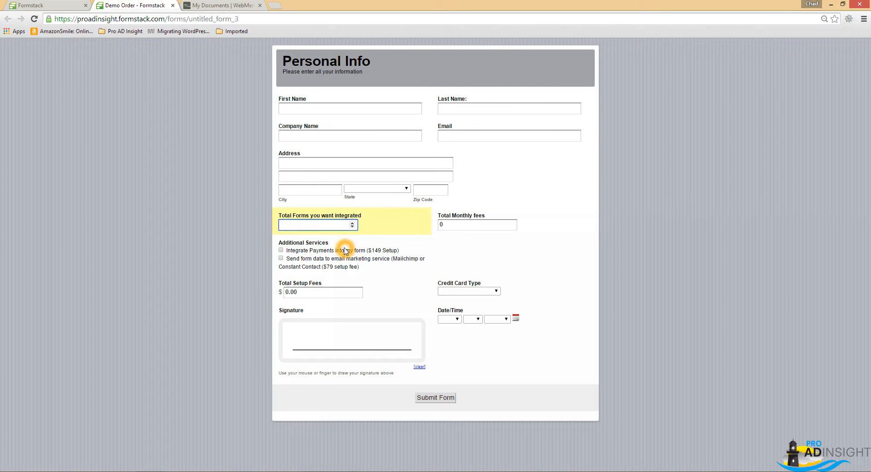
{"action": "key", "text": "Tab"}
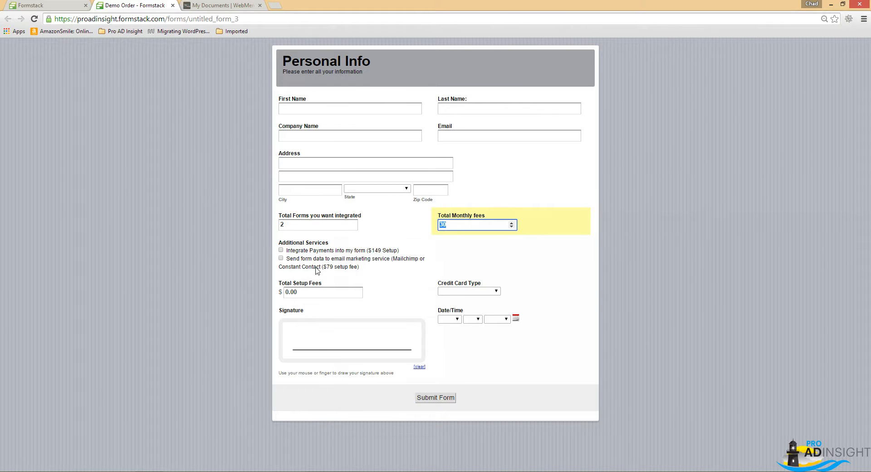
{"action": "left_click", "coordinate": [281, 251]}
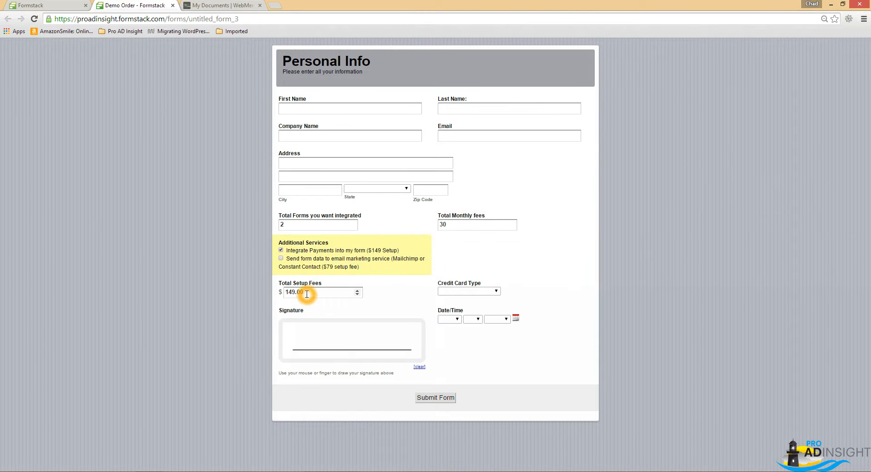
Choose Master Card as the credit card type, draw a sample signature, and close the form preview.
{"action": "left_click", "coordinate": [472, 291]}
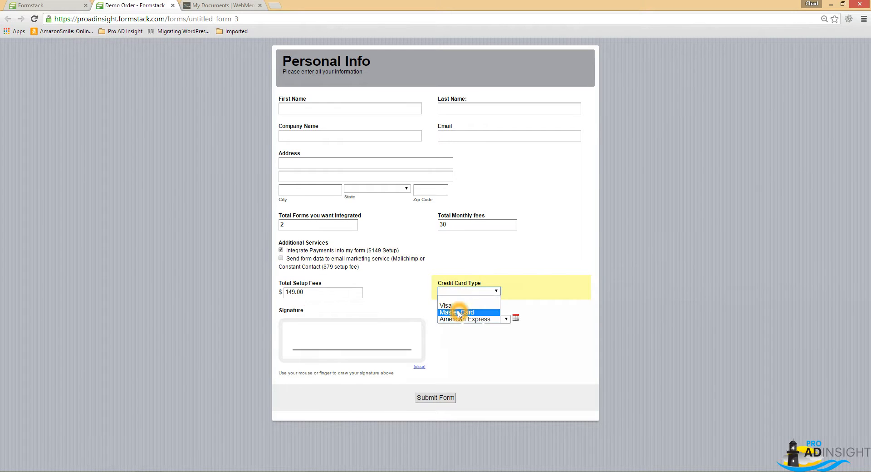
{"action": "left_click", "coordinate": [454, 309]}
{"action": "mouse_move", "coordinate": [298, 331]}
{"action": "left_mouse_down"}
{"action": "mouse_move", "coordinate": [309, 326]}
{"action": "mouse_move", "coordinate": [334, 340]}
{"action": "left_mouse_up"}
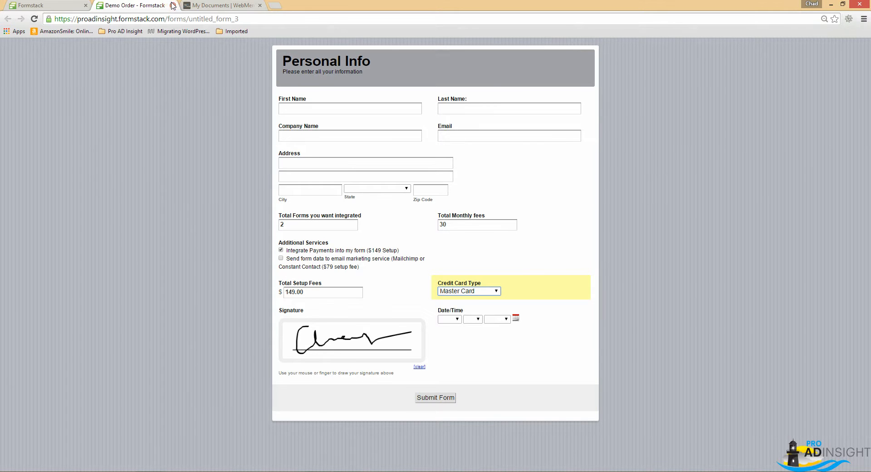
{"action": "left_click", "coordinate": [173, 6]}
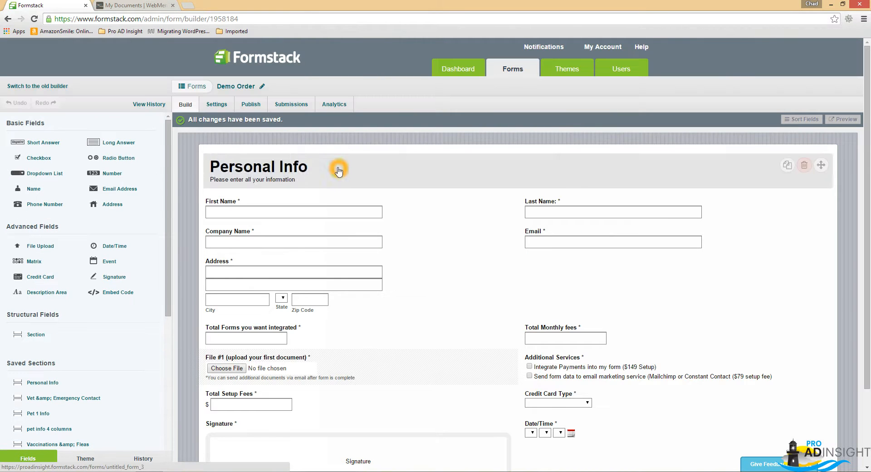
Switch to WebMerge and start a new document named Demo Order.
{"action": "left_click", "coordinate": [338, 171]}
{"action": "left_click", "coordinate": [131, 5]}
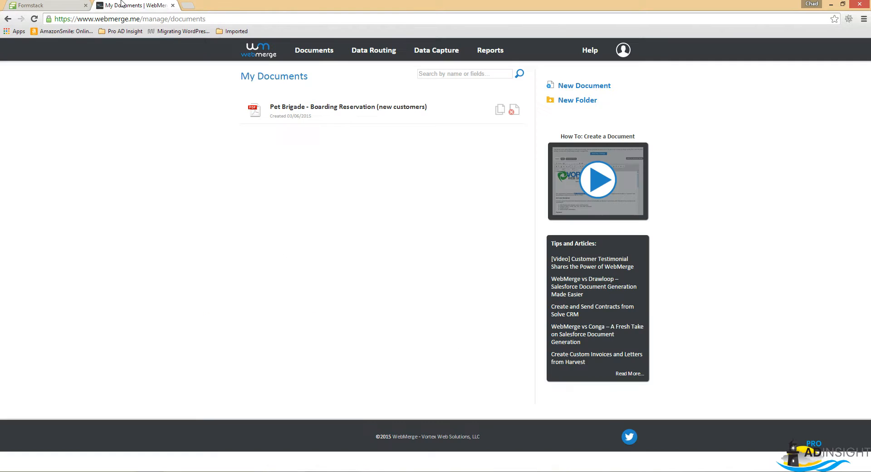
{"action": "left_click", "coordinate": [352, 121]}
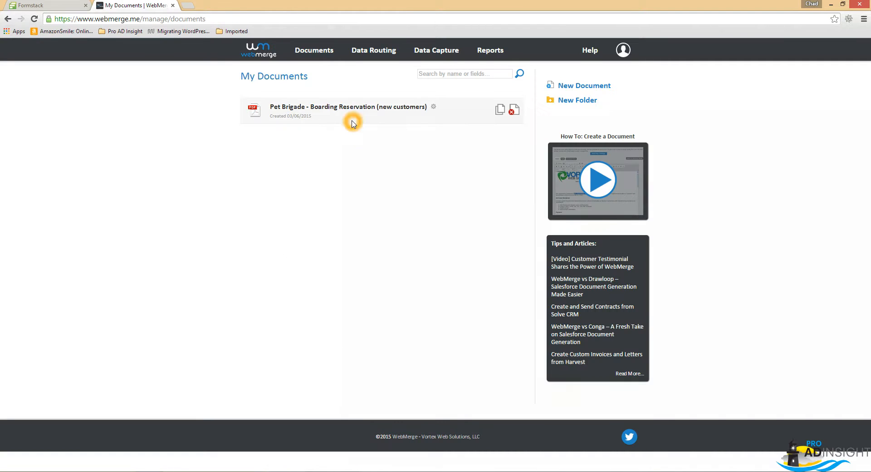
{"action": "left_click", "coordinate": [343, 150]}
{"action": "left_click", "coordinate": [257, 236]}
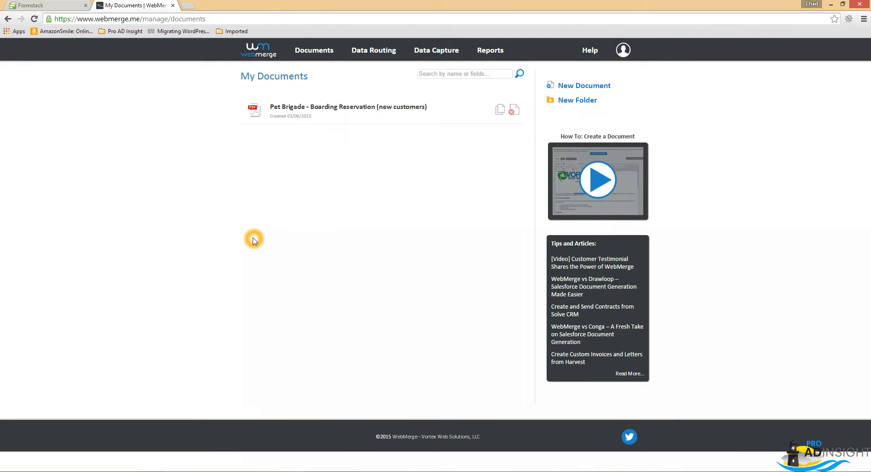
{"action": "left_click", "coordinate": [500, 111]}
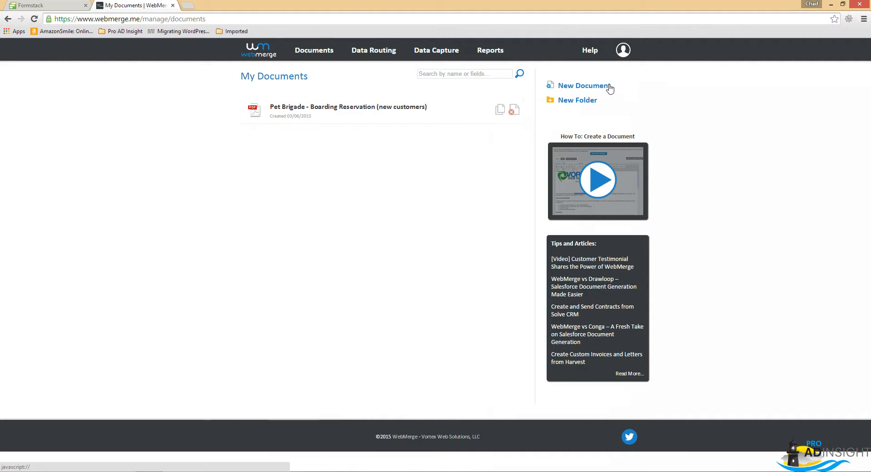
{"action": "left_click", "coordinate": [576, 86]}
{"action": "left_click", "coordinate": [386, 272]}
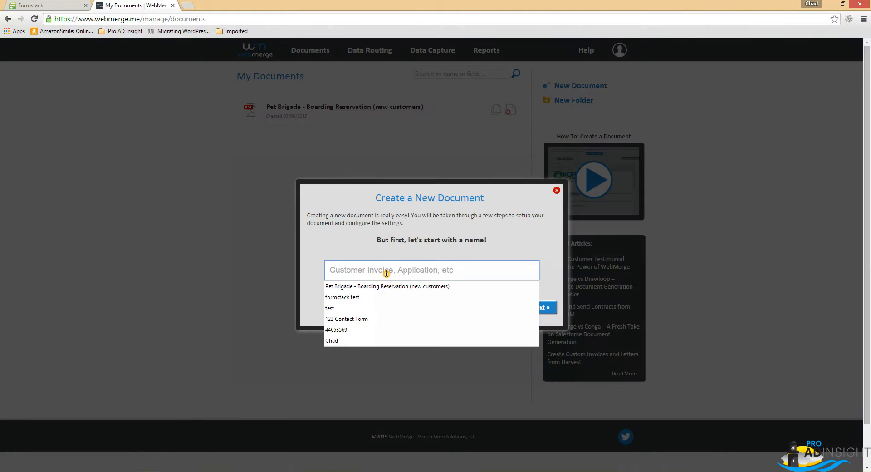
{"action": "type", "text": "Demo"}
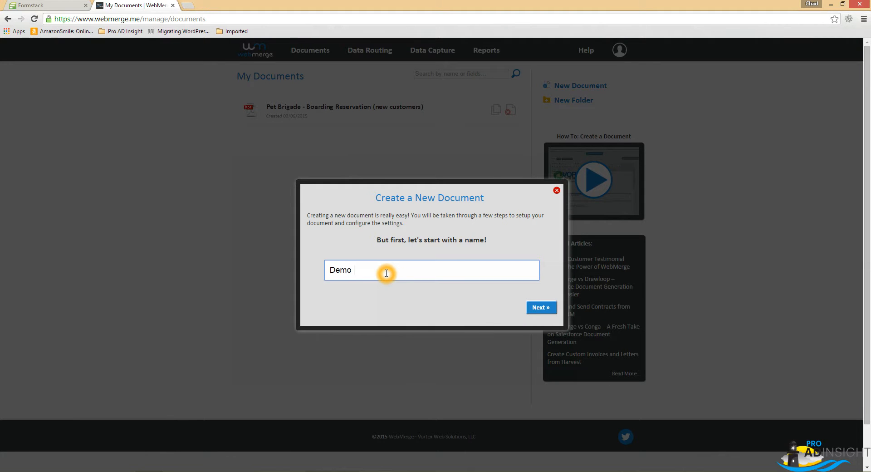
{"action": "type", "text": " Order"}
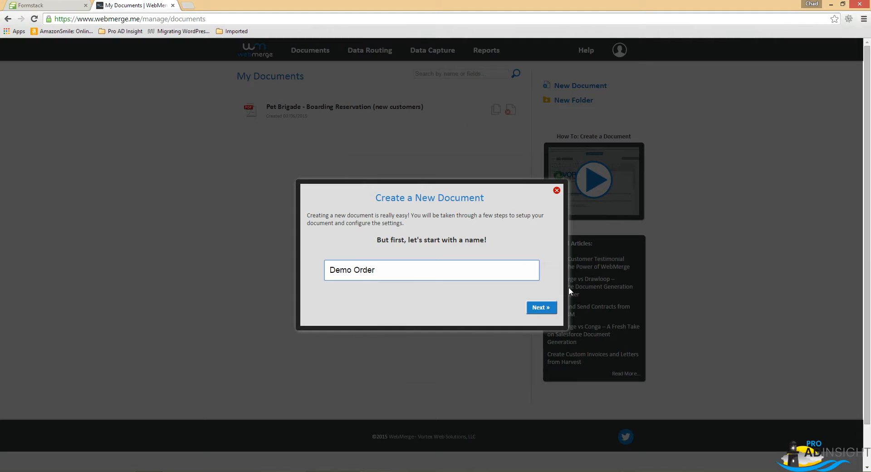
{"action": "left_click", "coordinate": [548, 307]}
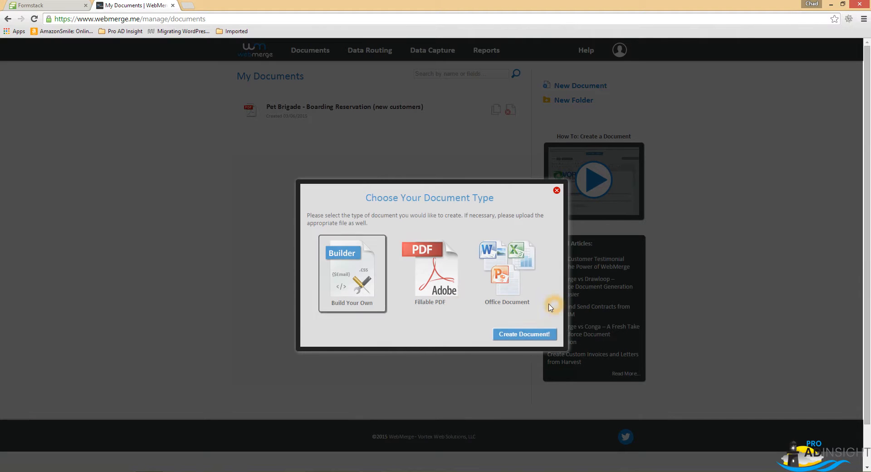
Create it as an Office Document from the FormStack and WebMerge Demo Contract file in the Blog Posts folder.
{"action": "left_click", "coordinate": [507, 274]}
{"action": "left_click", "coordinate": [408, 344]}
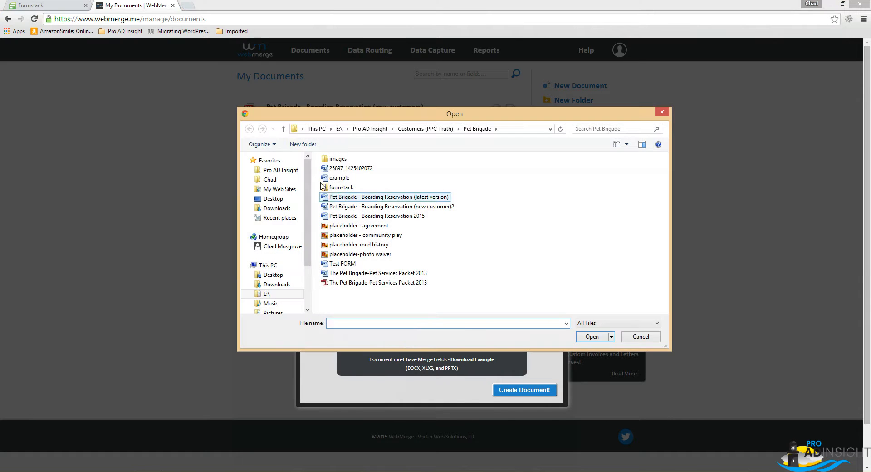
{"action": "left_click", "coordinate": [281, 179]}
{"action": "left_click", "coordinate": [282, 171]}
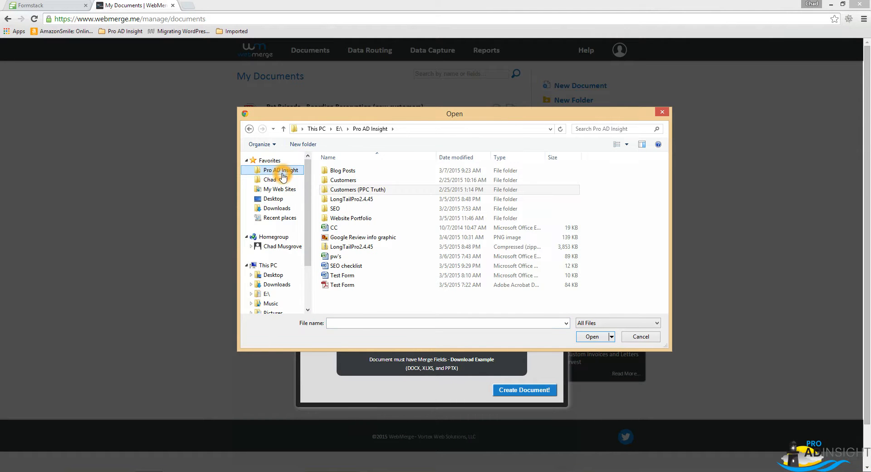
{"action": "left_click", "coordinate": [352, 324]}
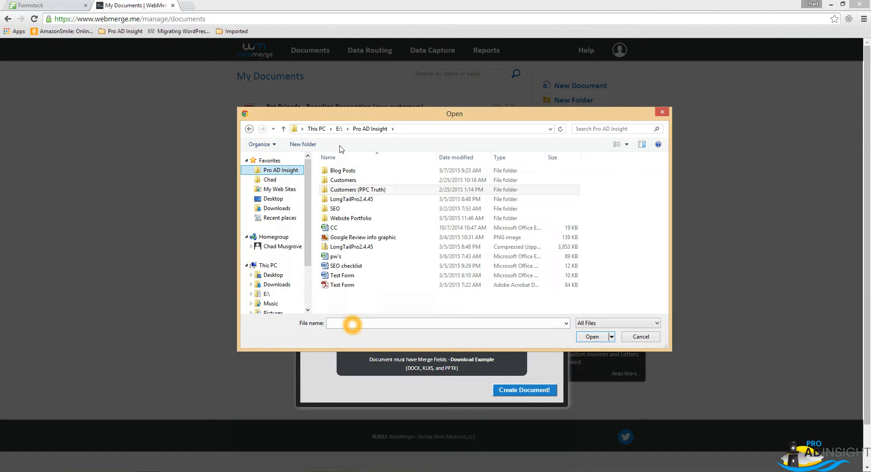
{"action": "double_click", "coordinate": [339, 171]}
{"action": "left_click", "coordinate": [376, 244]}
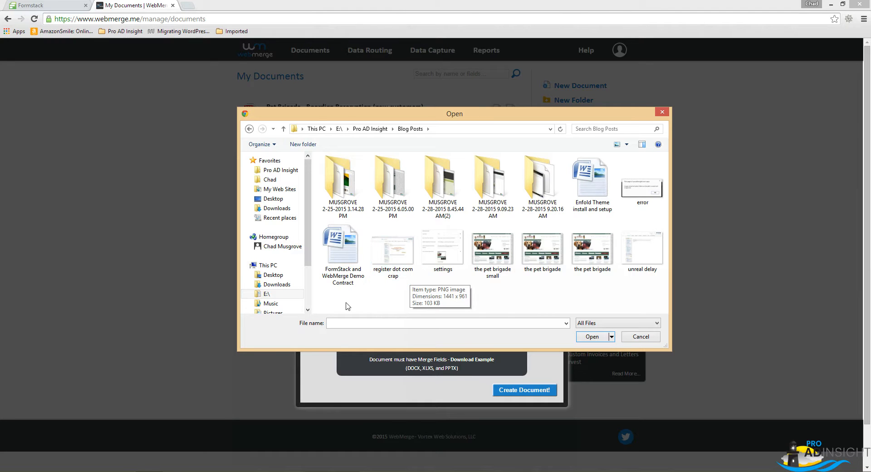
{"action": "left_click", "coordinate": [346, 277]}
{"action": "double_click", "coordinate": [343, 253]}
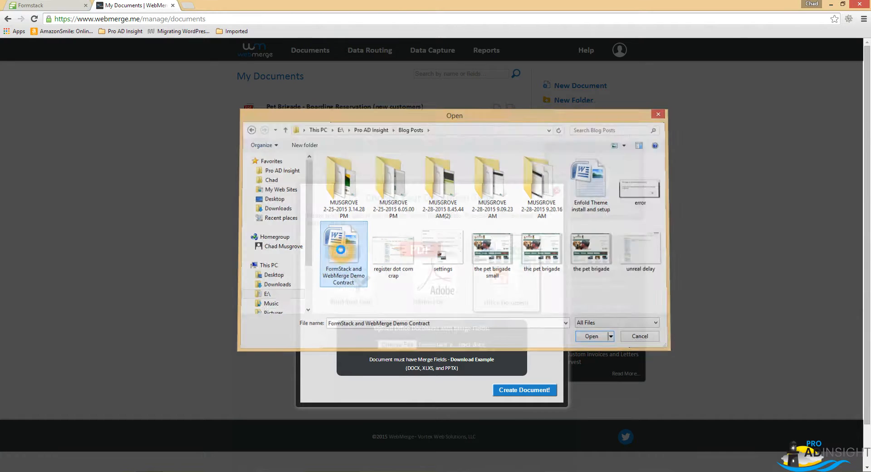
{"action": "left_click", "coordinate": [513, 391]}
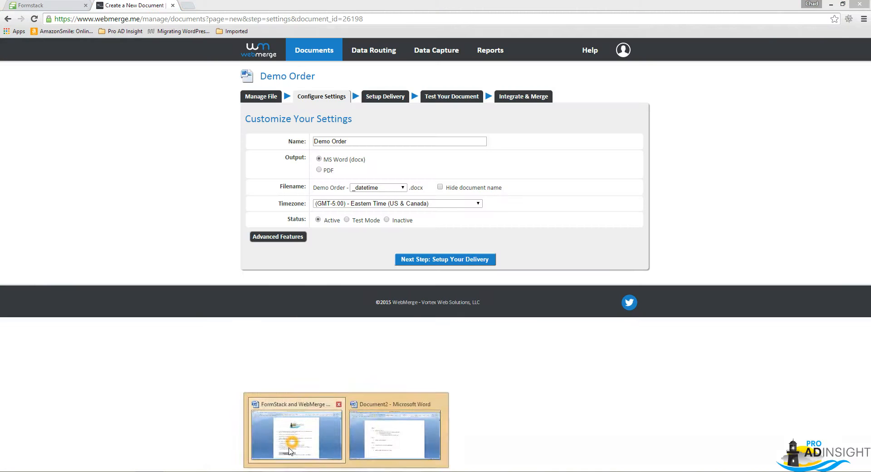
Set the Demo Order document's output to PDF and use the lastName field in its filename.
{"action": "left_click", "coordinate": [292, 443]}
{"action": "key", "text": "alt+Tab"}
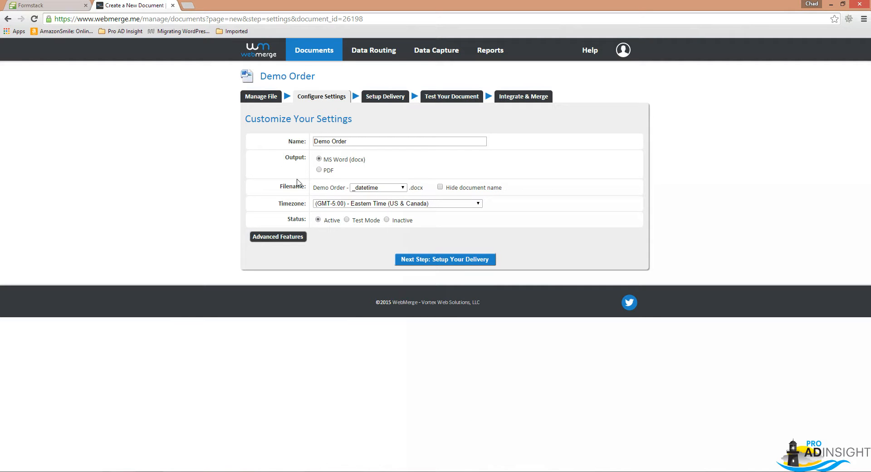
{"action": "left_click", "coordinate": [319, 170]}
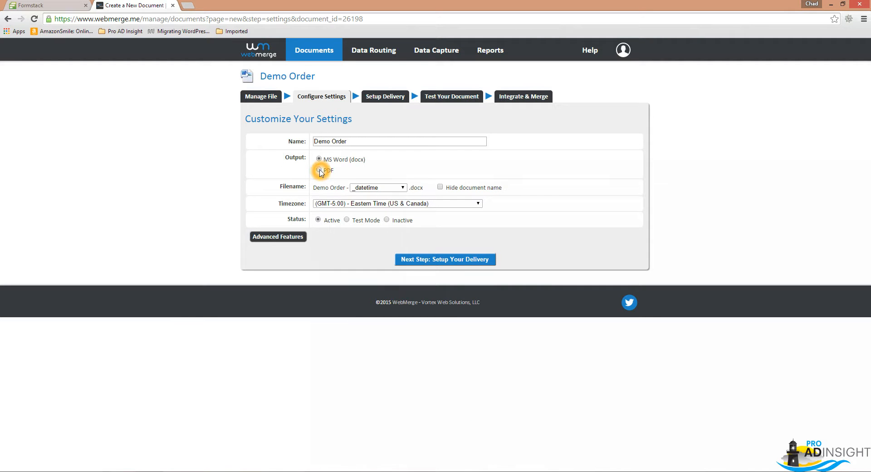
{"action": "left_click", "coordinate": [403, 188]}
{"action": "left_click", "coordinate": [391, 203]}
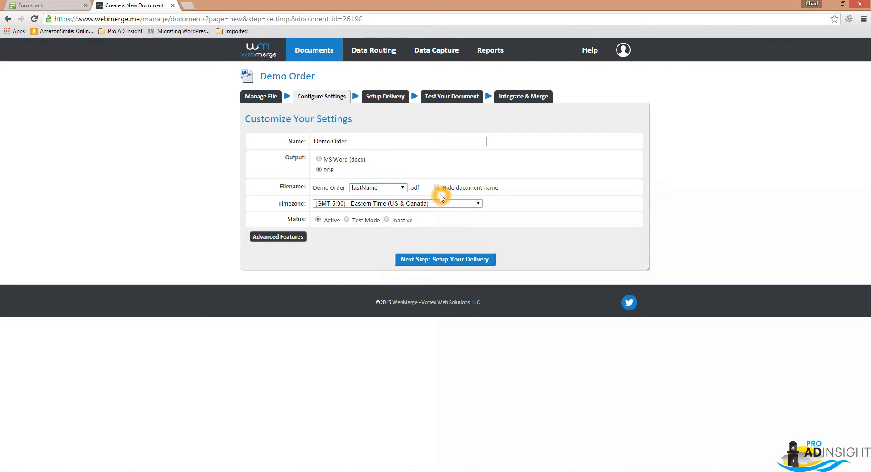
Compare the merge fields offered for the filename with the placeholders in the Word contract.
{"action": "left_click", "coordinate": [383, 190]}
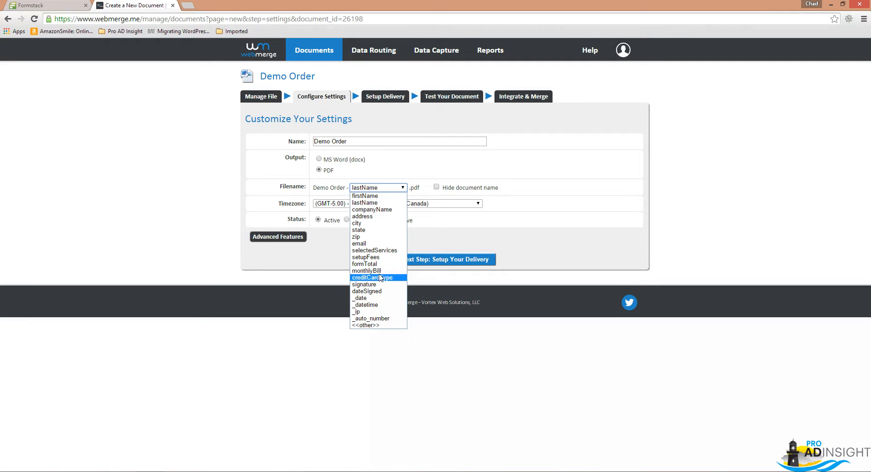
{"action": "left_click", "coordinate": [371, 204]}
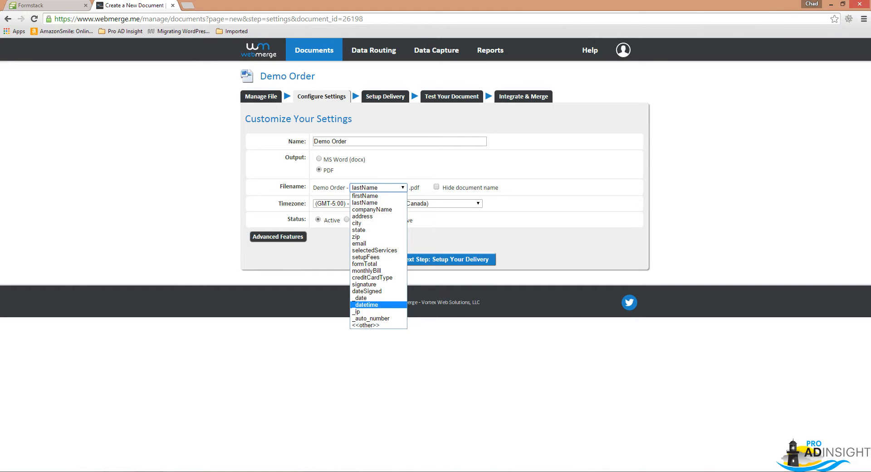
{"action": "left_click", "coordinate": [346, 471]}
{"action": "mouse_move", "coordinate": [295, 421]}
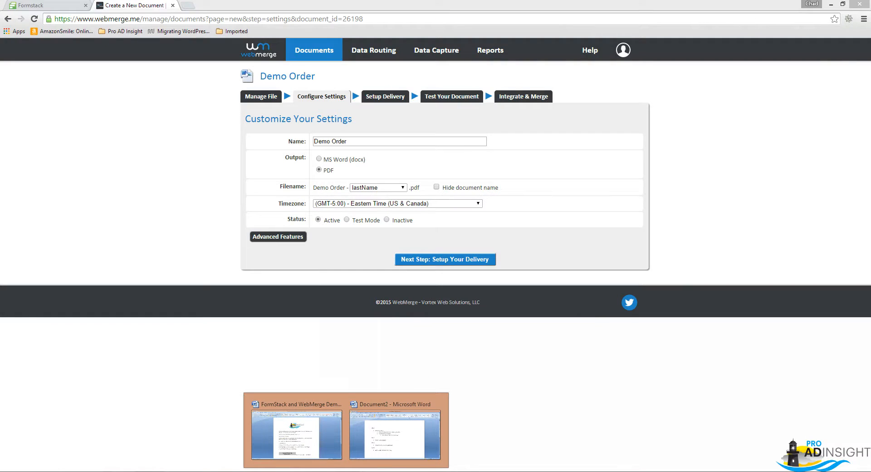
{"action": "left_click", "coordinate": [311, 437]}
{"action": "left_click", "coordinate": [300, 200]}
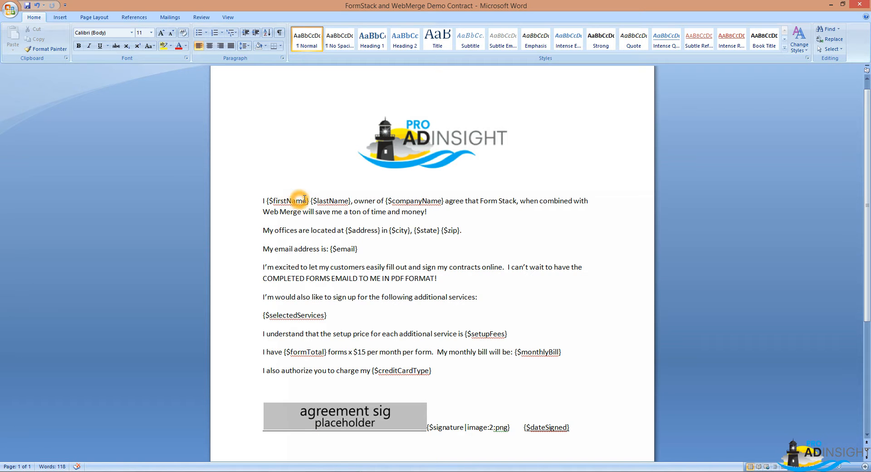
{"action": "key", "text": "alt+Tab"}
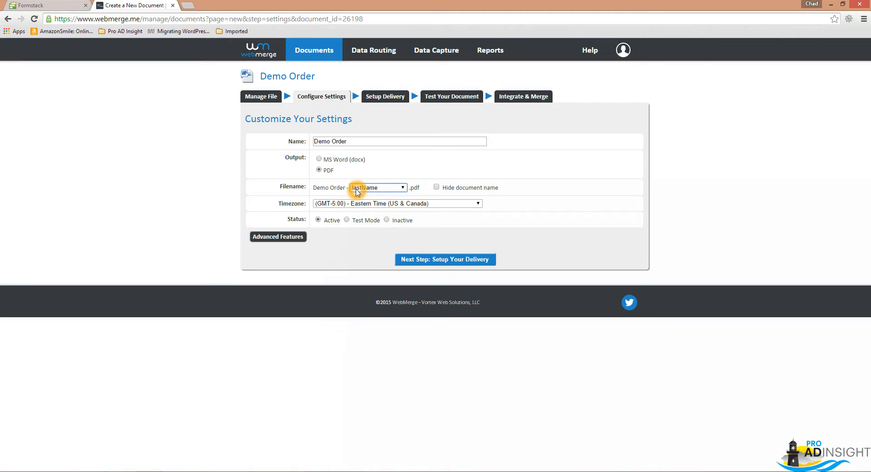
Save the document settings and go through the delivery and test stages to the Integrate & Automate merge option.
{"action": "left_click", "coordinate": [424, 262]}
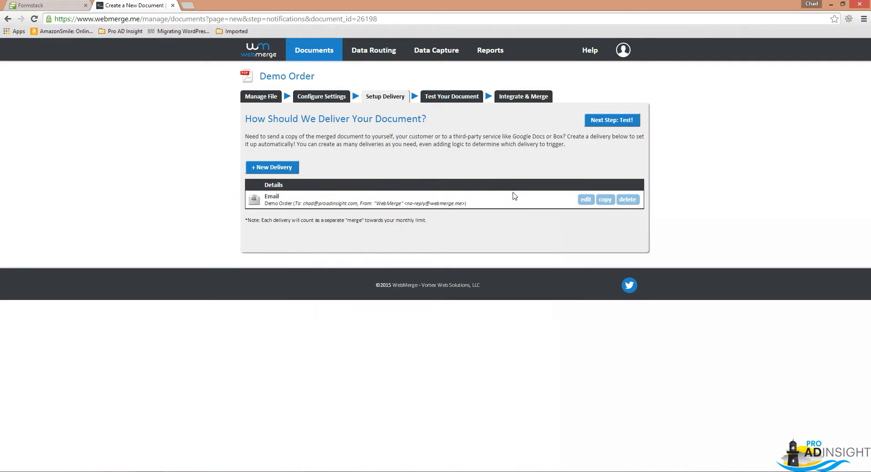
{"action": "left_click", "coordinate": [456, 97]}
{"action": "left_click", "coordinate": [515, 89]}
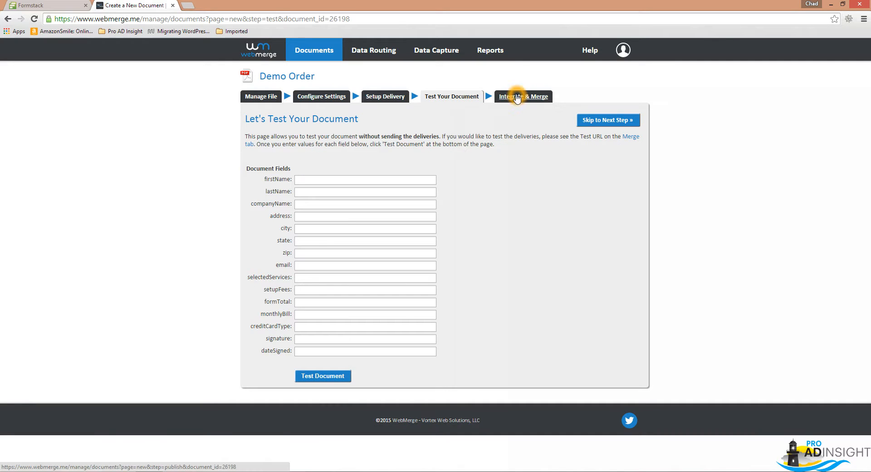
{"action": "left_click", "coordinate": [323, 230]}
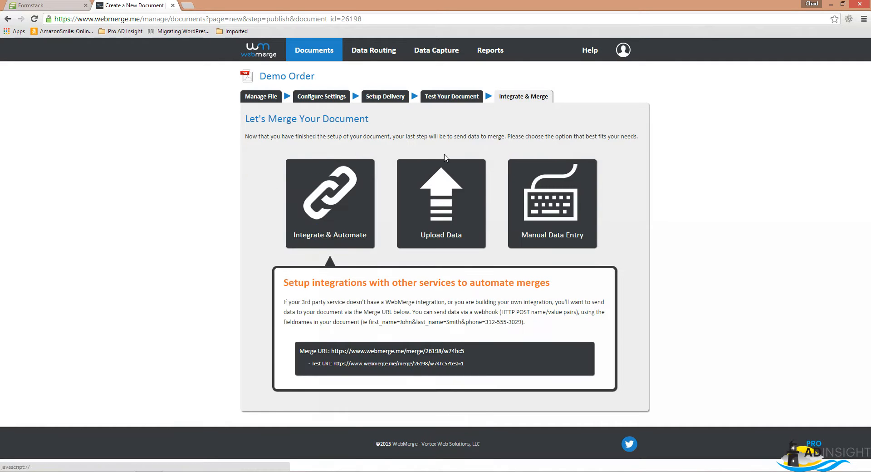
{"action": "left_click", "coordinate": [159, 86]}
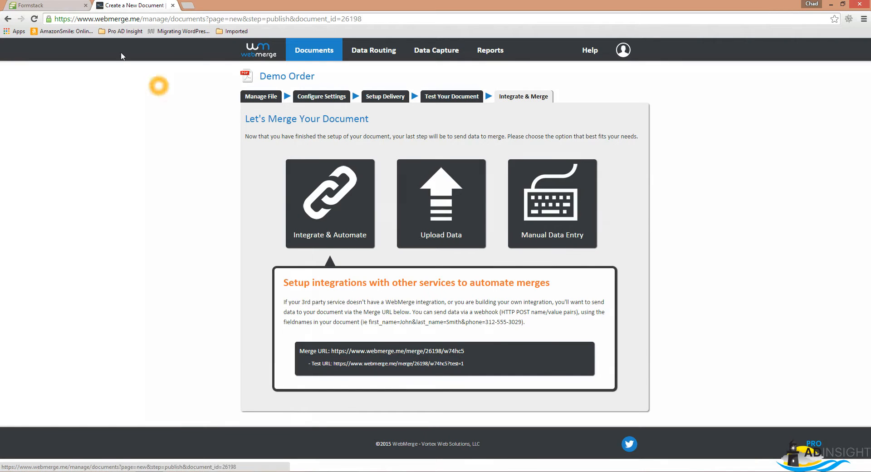
Switch back to Formstack and open the Demo Order form from the forms list.
{"action": "left_click", "coordinate": [36, 5]}
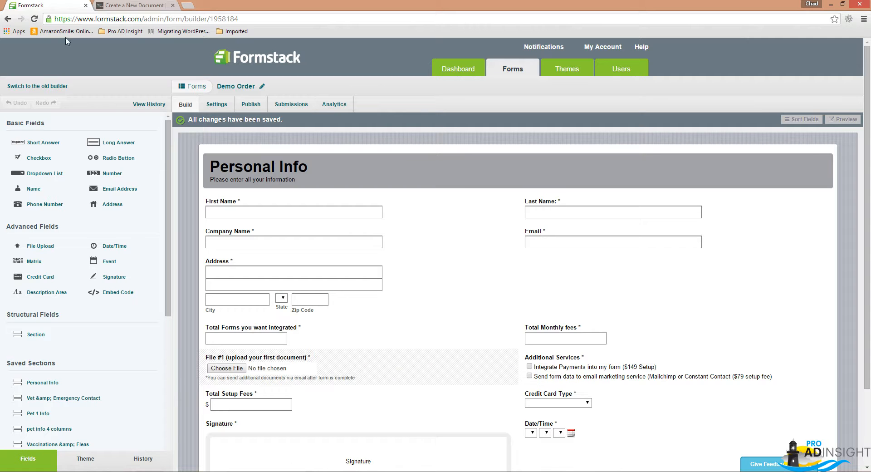
{"action": "left_click", "coordinate": [513, 70]}
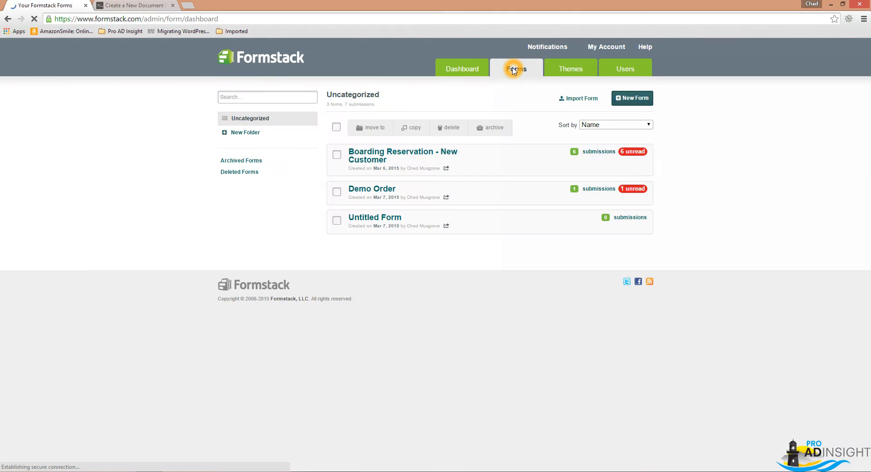
{"action": "left_click", "coordinate": [379, 190]}
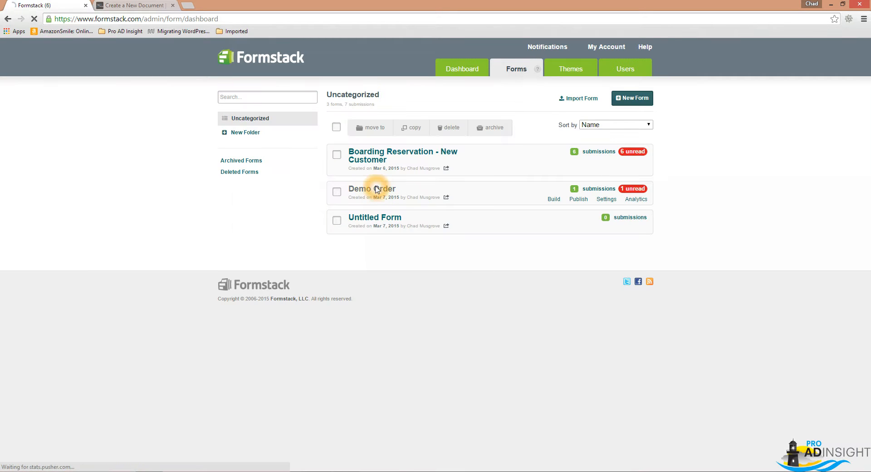
Add the WebMerge integration from the Documents category of the Integration Hub in the Demo Order form's settings.
{"action": "left_click", "coordinate": [85, 253]}
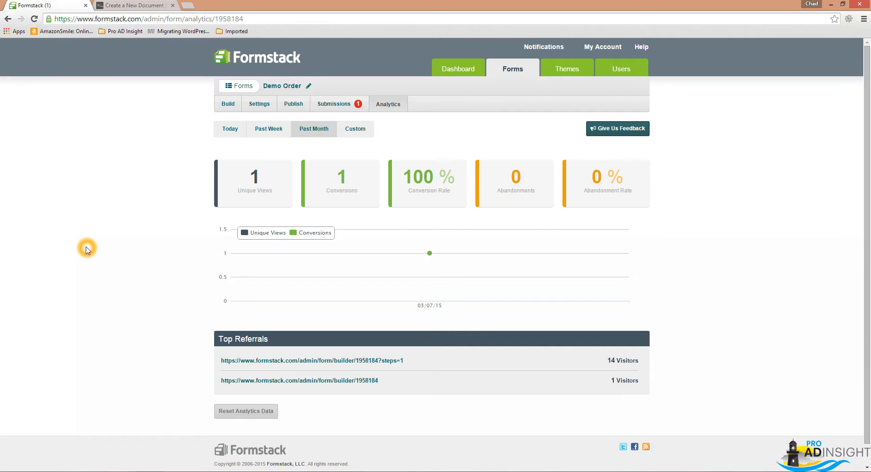
{"action": "left_click", "coordinate": [262, 105]}
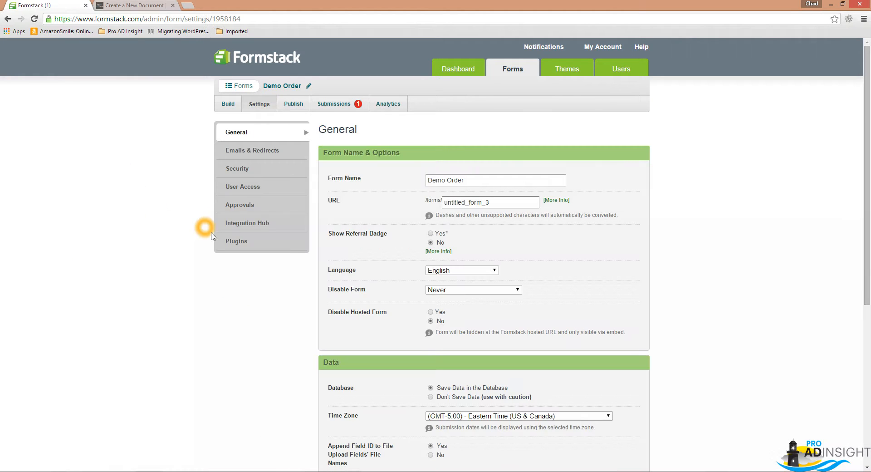
{"action": "left_click", "coordinate": [256, 223]}
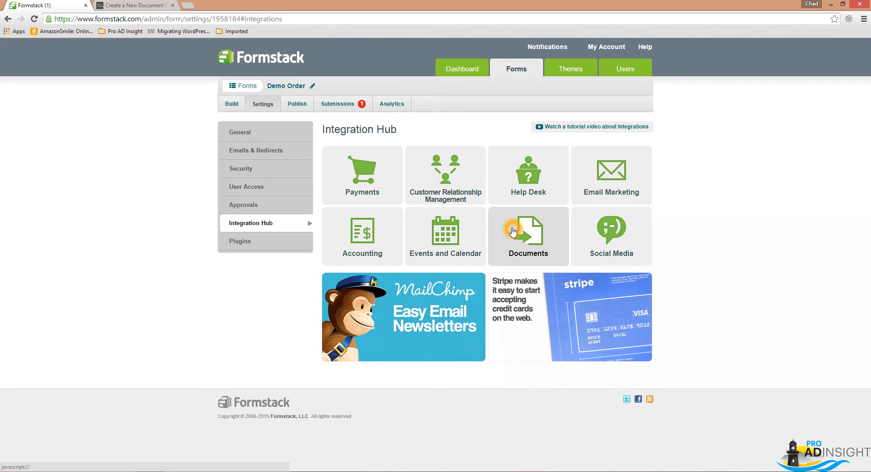
{"action": "left_click", "coordinate": [527, 234]}
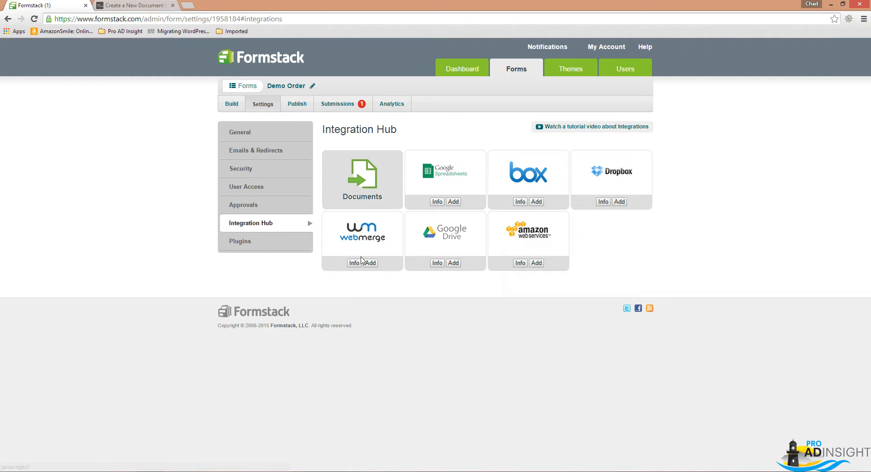
{"action": "left_click", "coordinate": [355, 263]}
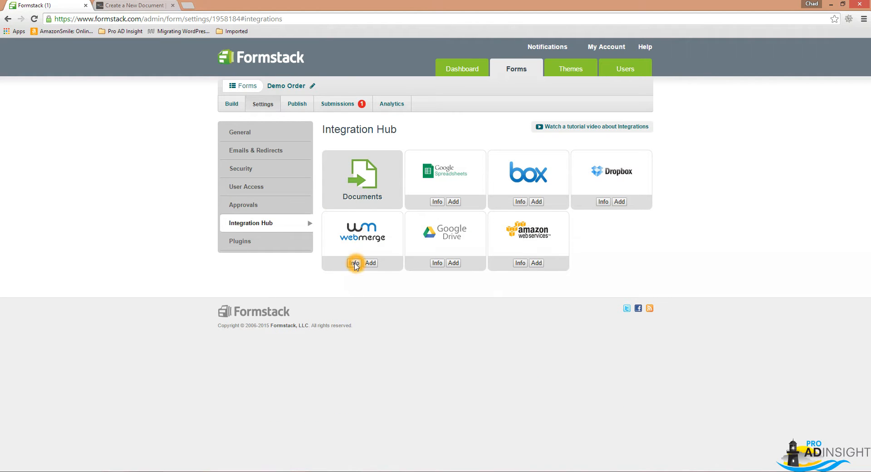
{"action": "left_click", "coordinate": [370, 263]}
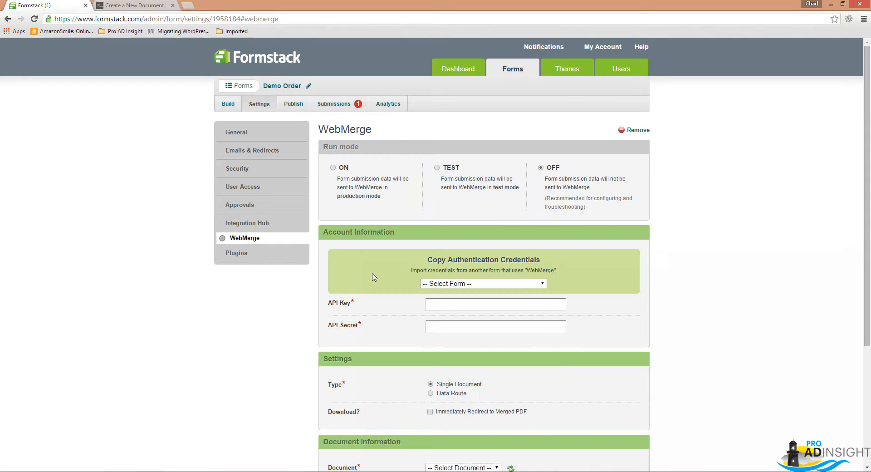
Import the WebMerge API key and API secret from the Boarding Reservation - New Customer form.
{"action": "left_click", "coordinate": [435, 285]}
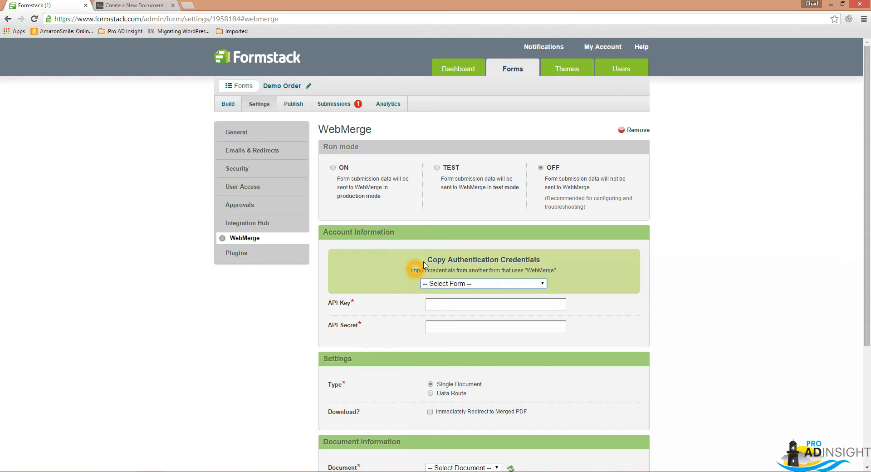
{"action": "left_click", "coordinate": [436, 167]}
{"action": "left_click", "coordinate": [438, 283]}
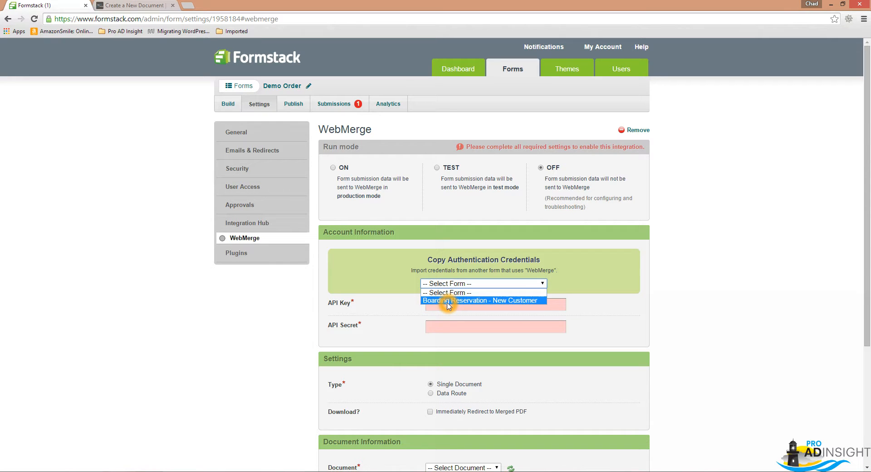
{"action": "left_click", "coordinate": [448, 301]}
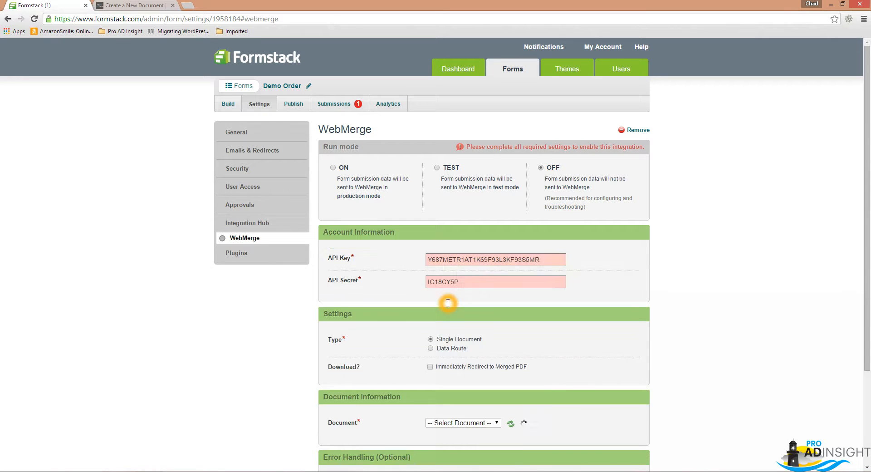
Select Demo Order as the integration's document and set the WebMerge run mode to TEST.
{"action": "scroll", "coordinate": [449, 307], "scroll_direction": "down", "scroll_amount": 2}
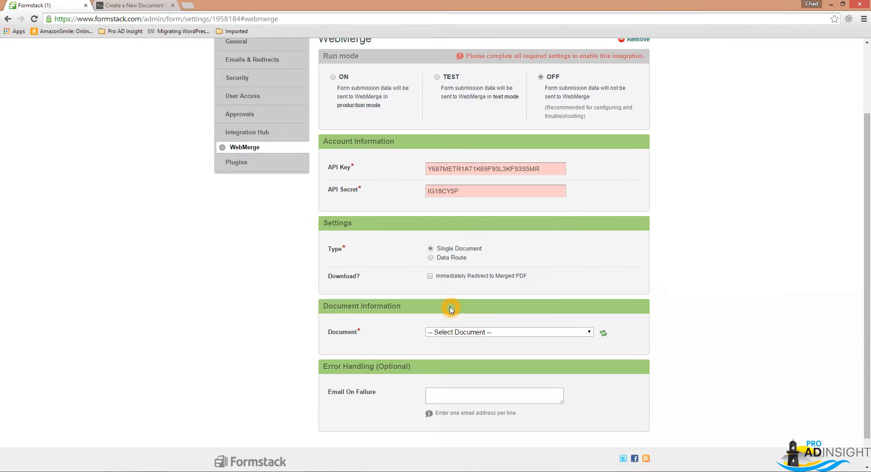
{"action": "left_click", "coordinate": [444, 335]}
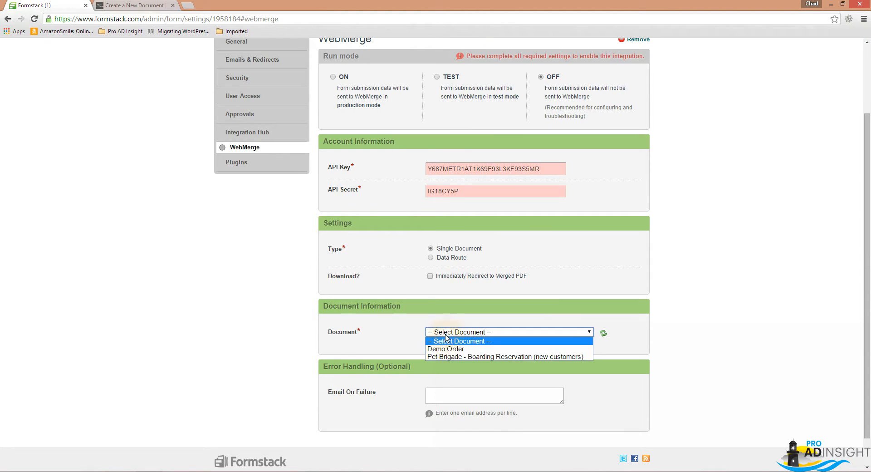
{"action": "left_click", "coordinate": [457, 349]}
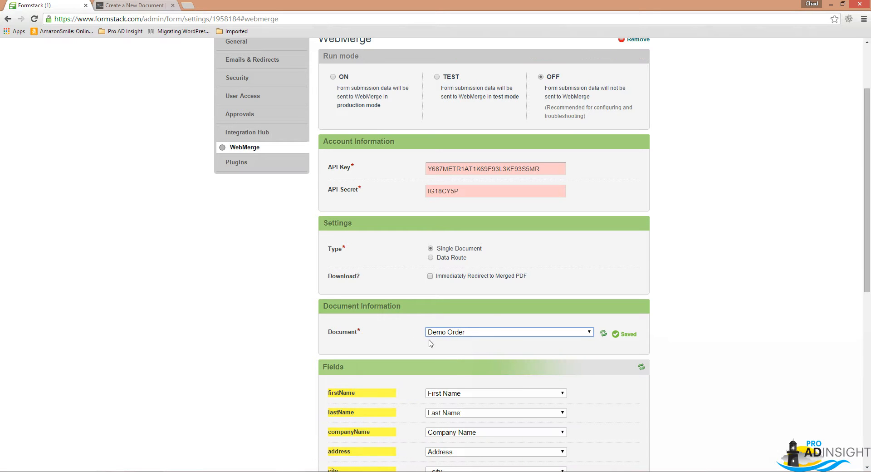
{"action": "left_click", "coordinate": [477, 346]}
{"action": "scroll", "coordinate": [478, 346], "scroll_direction": "down", "scroll_amount": 1}
{"action": "scroll", "coordinate": [508, 273], "scroll_direction": "up", "scroll_amount": 2}
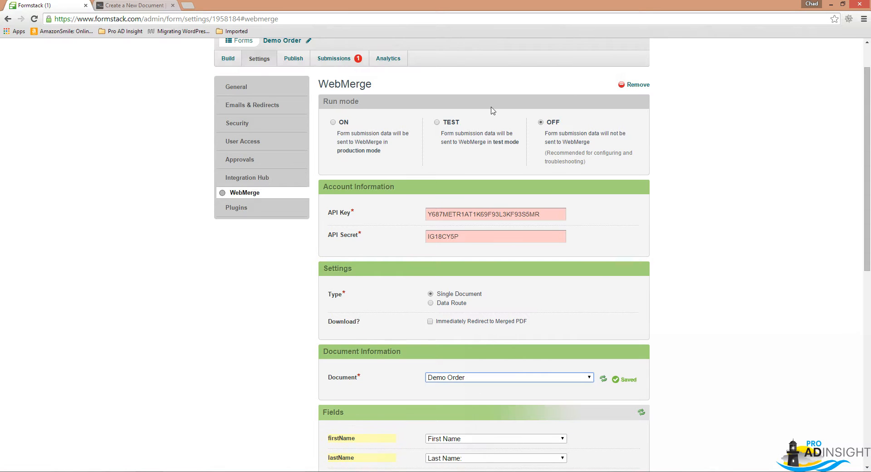
{"action": "left_click", "coordinate": [437, 123]}
{"action": "left_click", "coordinate": [606, 225]}
Review how the document's merge fields, such as firstName, are matched to the form's fields.
{"action": "scroll", "coordinate": [606, 225], "scroll_direction": "down", "scroll_amount": 5}
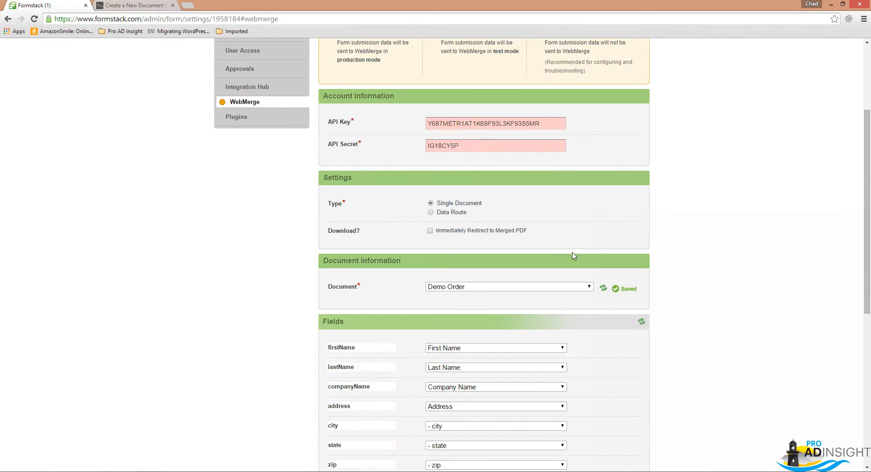
{"action": "left_click", "coordinate": [374, 303]}
{"action": "left_click", "coordinate": [379, 185]}
{"action": "left_click", "coordinate": [341, 214]}
{"action": "left_click", "coordinate": [351, 214]}
{"action": "left_click", "coordinate": [352, 212]}
{"action": "left_click", "coordinate": [354, 211]}
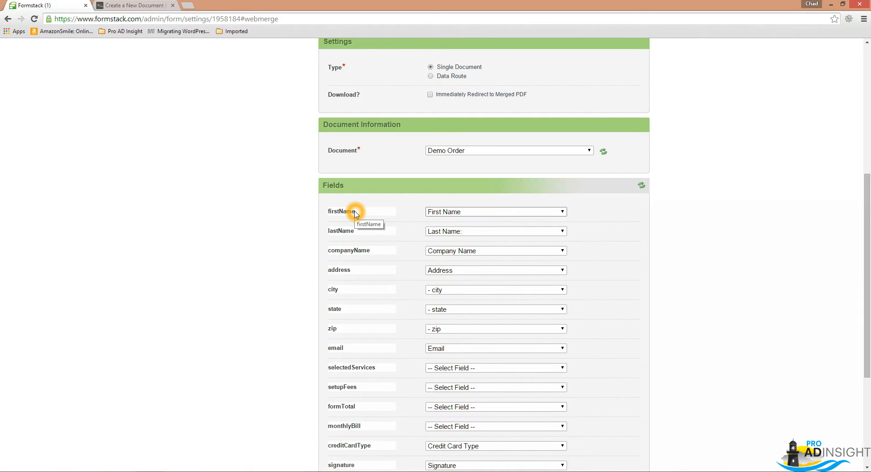
{"action": "left_click", "coordinate": [455, 213]}
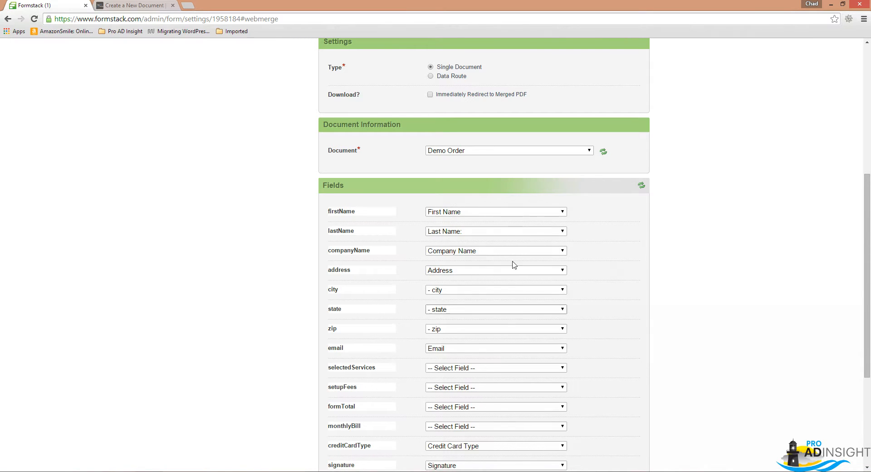
Map the selectedServices merge field to the form's Additional Services field.
{"action": "scroll", "coordinate": [608, 254], "scroll_direction": "down", "scroll_amount": 1}
{"action": "left_click", "coordinate": [352, 324]}
{"action": "left_click", "coordinate": [404, 323]}
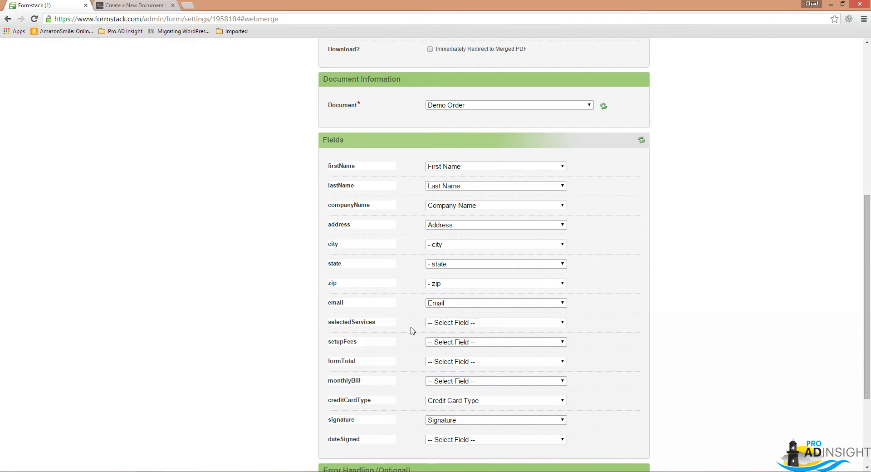
{"action": "left_click", "coordinate": [448, 322]}
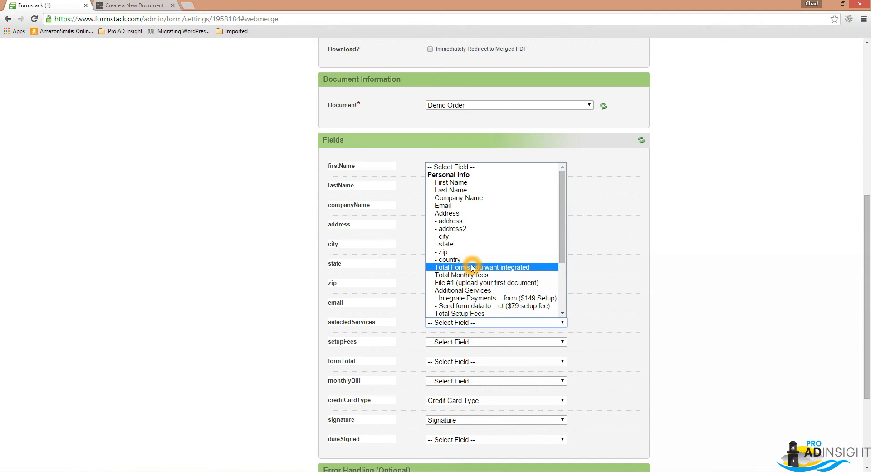
{"action": "scroll", "coordinate": [498, 288], "scroll_direction": "down", "scroll_amount": 3}
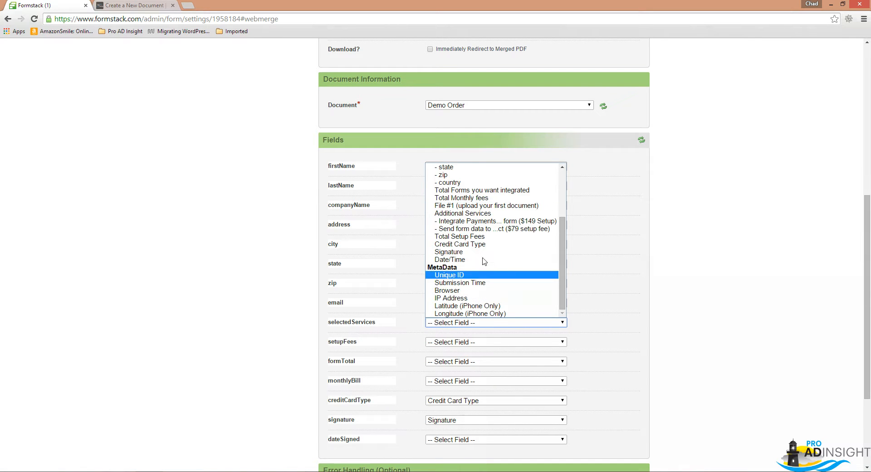
{"action": "left_click", "coordinate": [480, 213]}
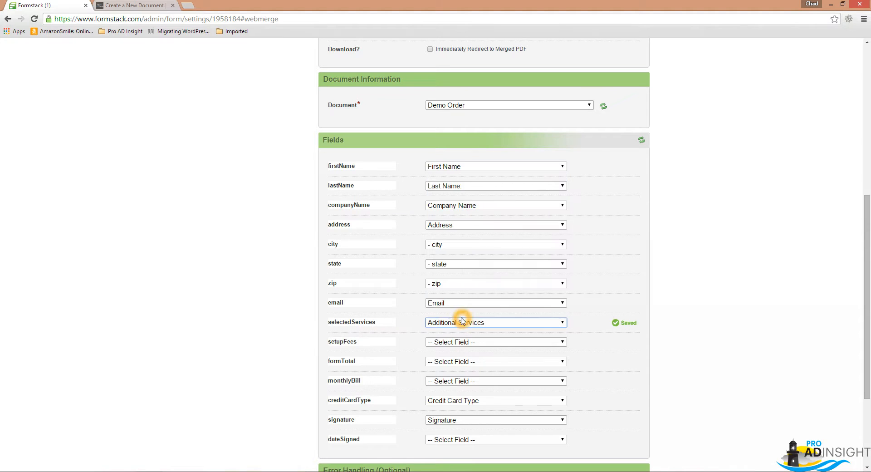
Map setupFees to Total Setup Fees and formTotal to Total Forms you want integrated.
{"action": "left_click", "coordinate": [360, 348]}
{"action": "left_click", "coordinate": [434, 342]}
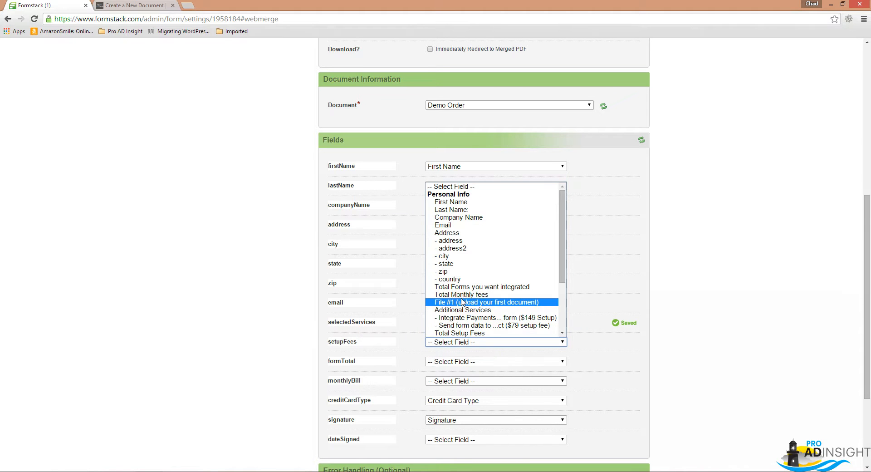
{"action": "left_click", "coordinate": [491, 334]}
{"action": "left_click", "coordinate": [447, 362]}
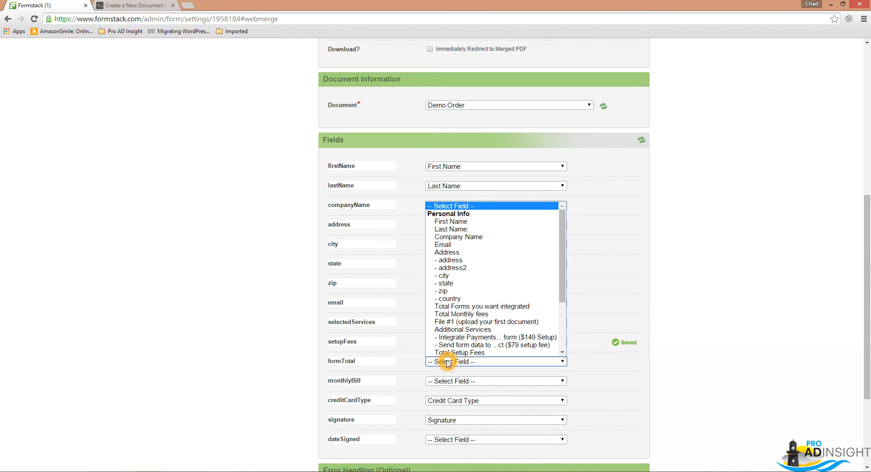
{"action": "scroll", "coordinate": [481, 321], "scroll_direction": "down", "scroll_amount": 3}
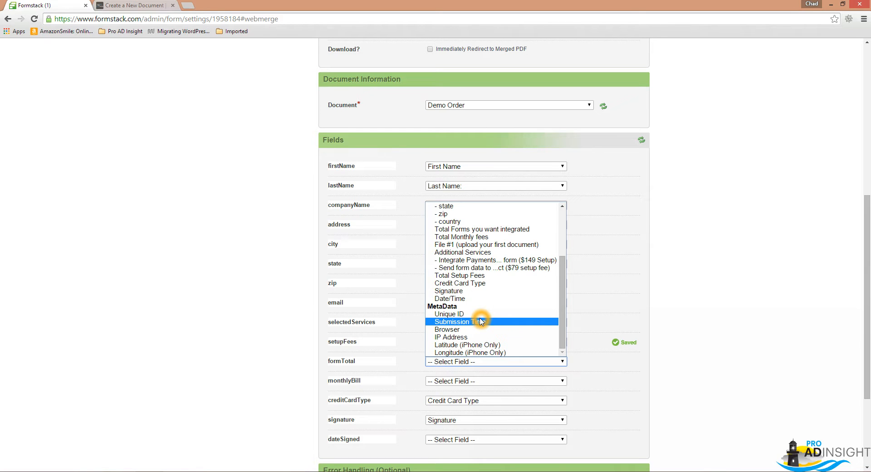
{"action": "scroll", "coordinate": [481, 322], "scroll_direction": "up", "scroll_amount": 3}
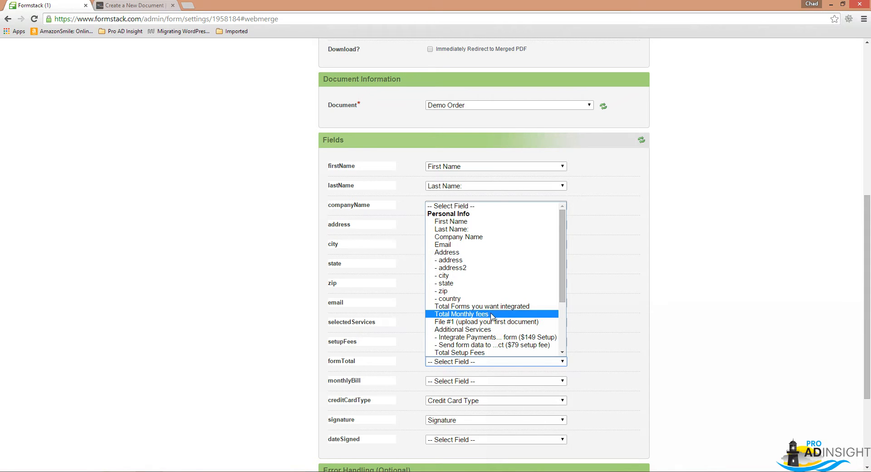
{"action": "left_click", "coordinate": [495, 307]}
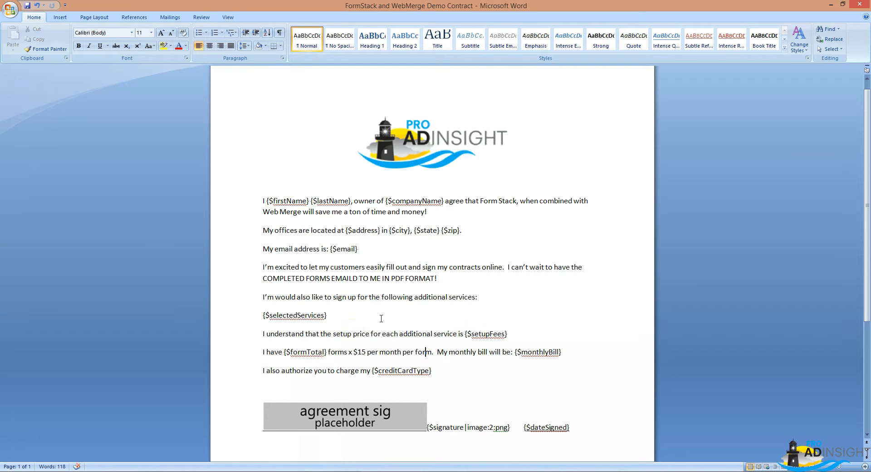
Return from the Word contract to Formstack and map the monthlyBill merge field to Total Monthly fees.
{"action": "key", "text": "alt+Tab"}
{"action": "scroll", "coordinate": [375, 375], "scroll_direction": "down", "scroll_amount": 2}
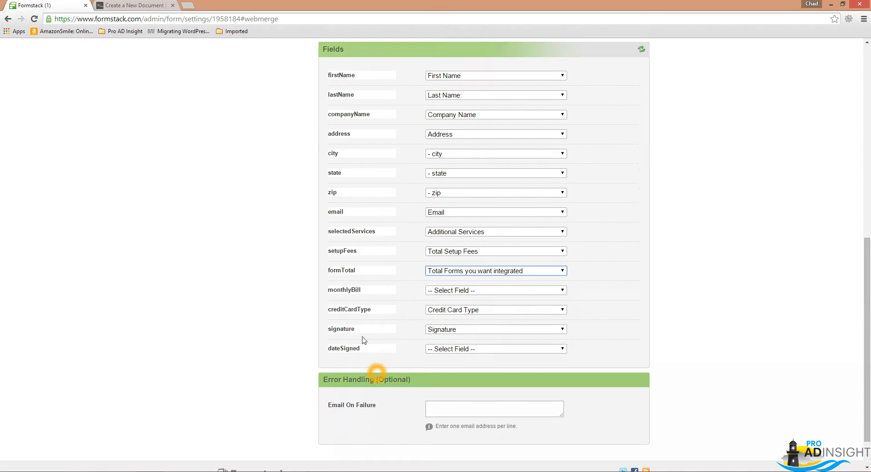
{"action": "left_click", "coordinate": [451, 290]}
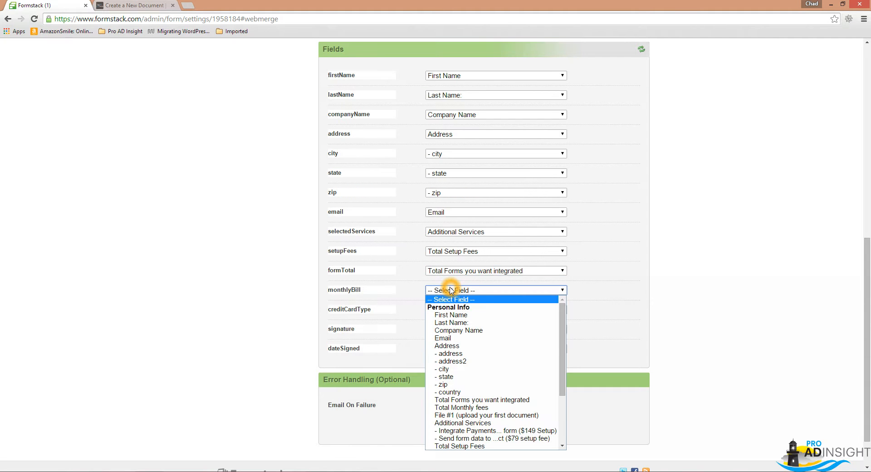
{"action": "scroll", "coordinate": [494, 406], "scroll_direction": "down", "scroll_amount": 3}
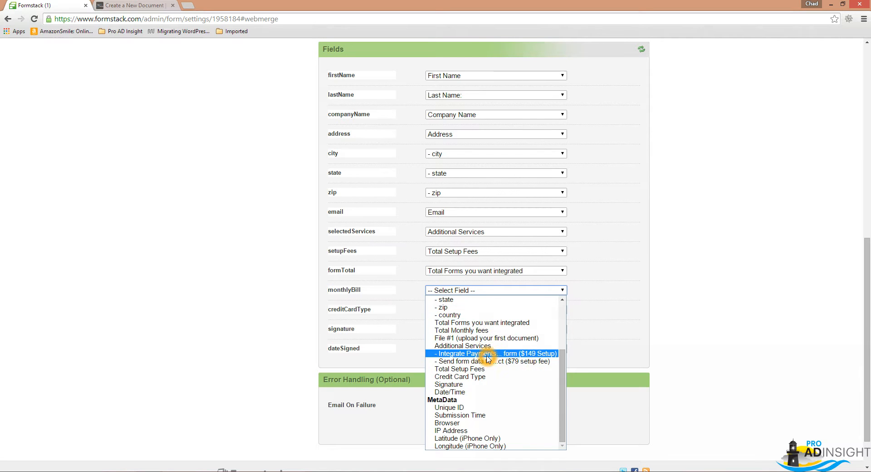
{"action": "scroll", "coordinate": [487, 359], "scroll_direction": "up", "scroll_amount": 3}
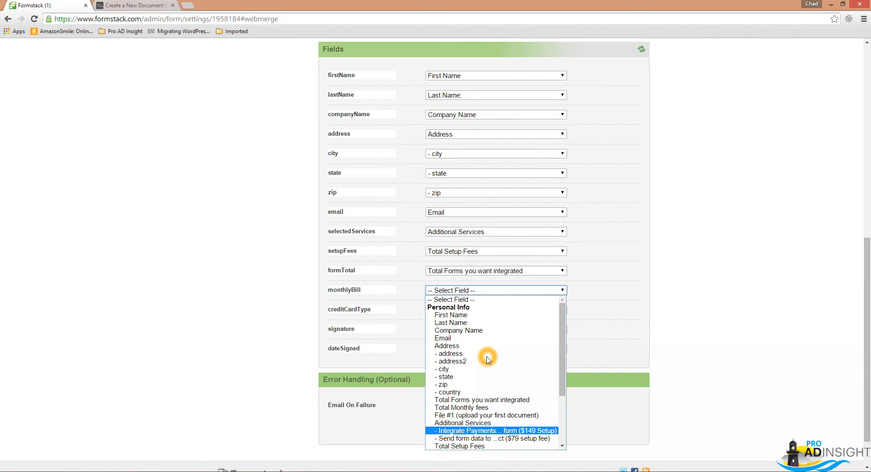
{"action": "left_click", "coordinate": [498, 408]}
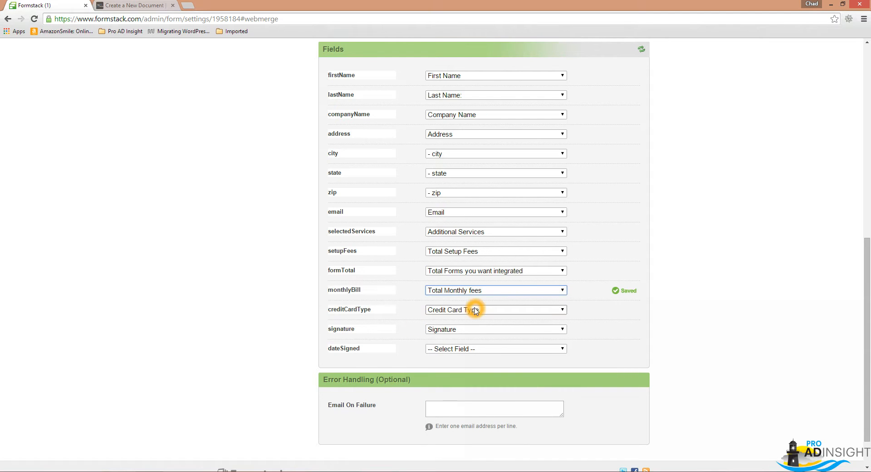
Map the dateSigned merge field to the form's Date/Time field.
{"action": "left_click", "coordinate": [448, 349]}
{"action": "scroll", "coordinate": [474, 309], "scroll_direction": "down", "scroll_amount": 3}
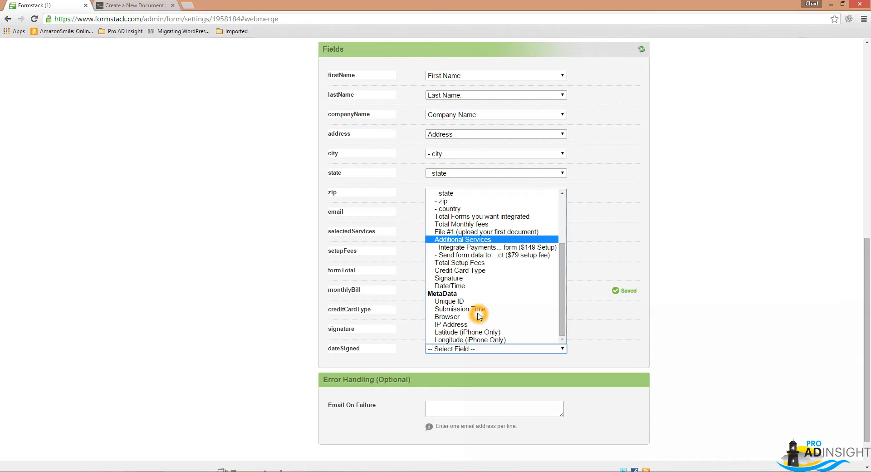
{"action": "left_click", "coordinate": [467, 286]}
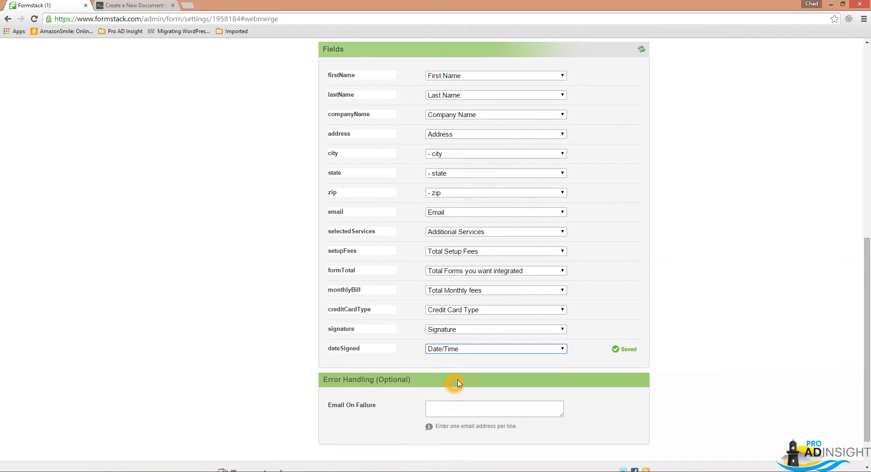
Go back to the Demo Order form builder and open the live form in a new browser tab.
{"action": "scroll", "coordinate": [710, 207], "scroll_direction": "up", "scroll_amount": 9}
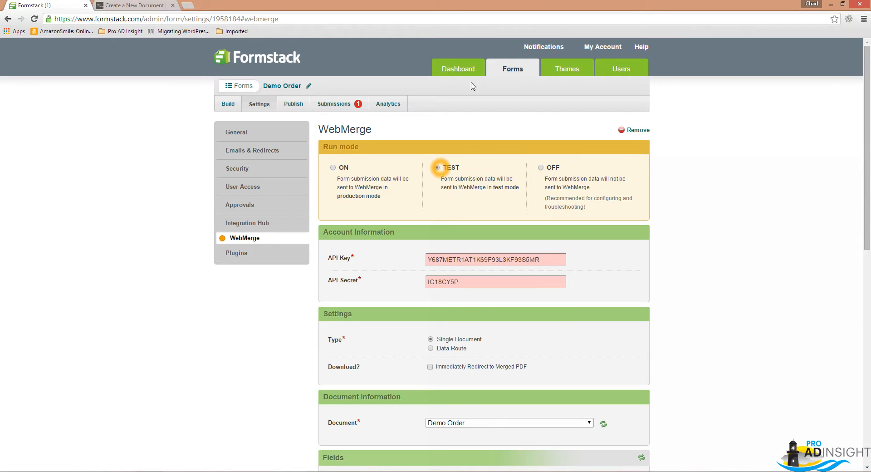
{"action": "left_click", "coordinate": [230, 105]}
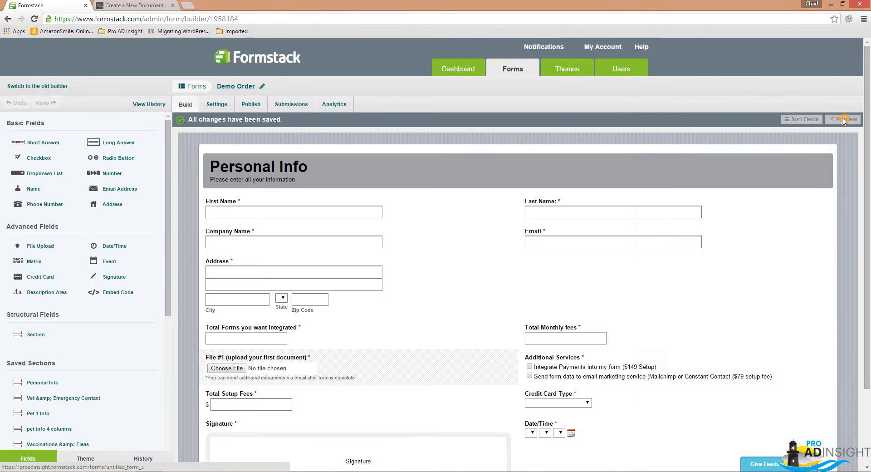
{"action": "left_click", "coordinate": [844, 119]}
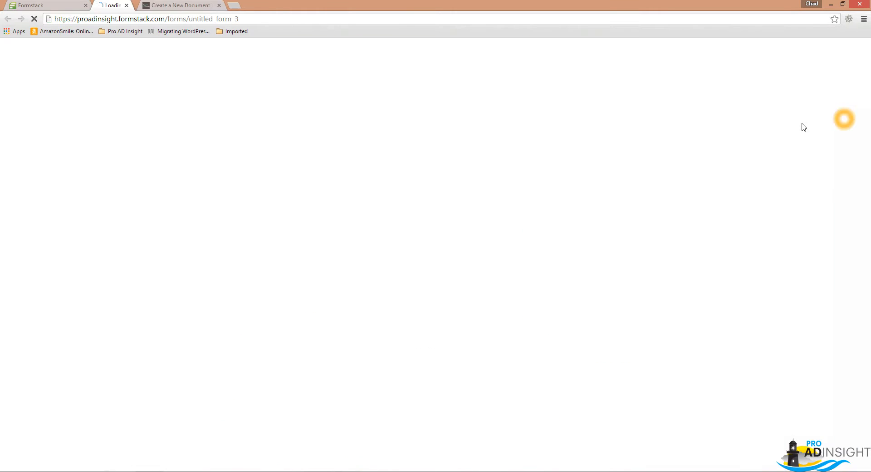
Fill in the customer's first and last name and enter Pro AD Insight as the company name.
{"action": "left_click", "coordinate": [331, 110]}
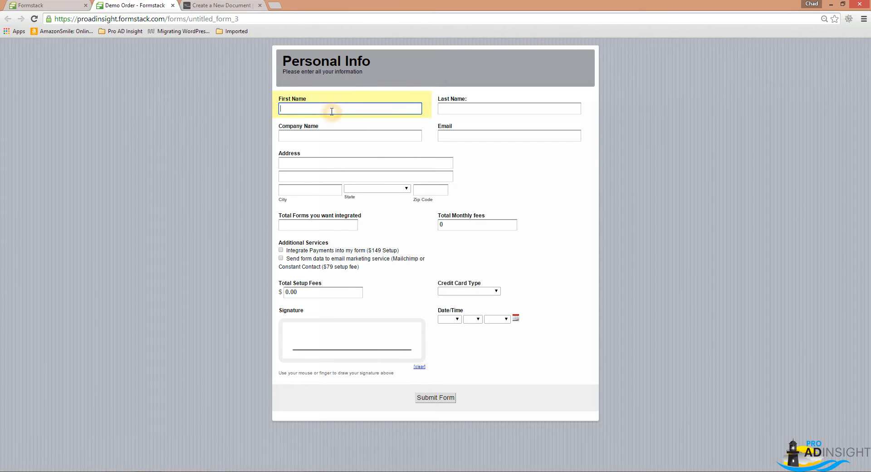
{"action": "key", "text": "Tab"}
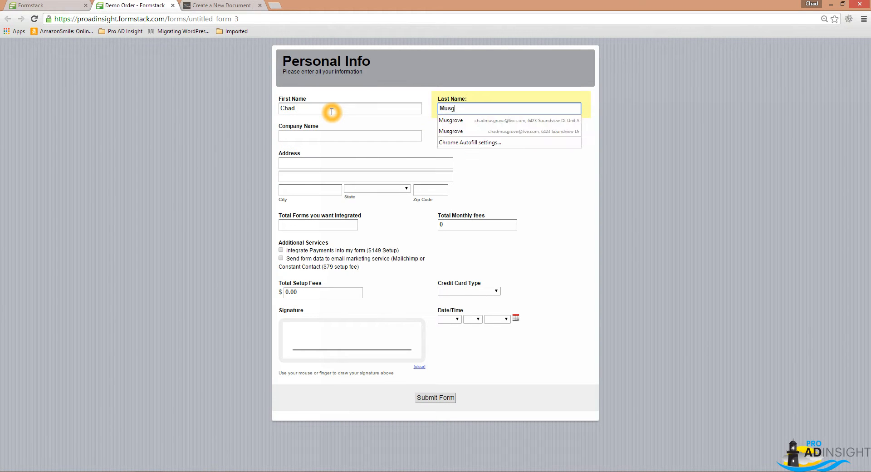
{"action": "key", "text": "Tab"}
{"action": "type", "text": "Pro AD Insight"}
{"action": "key", "text": "Tab"}
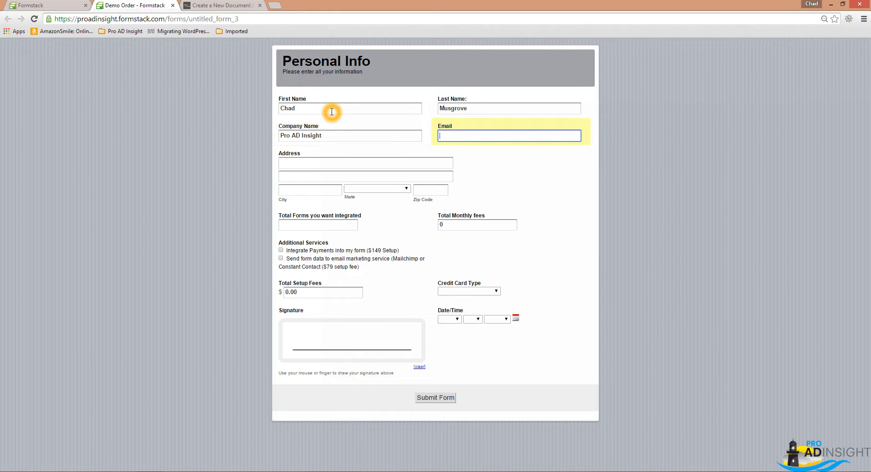
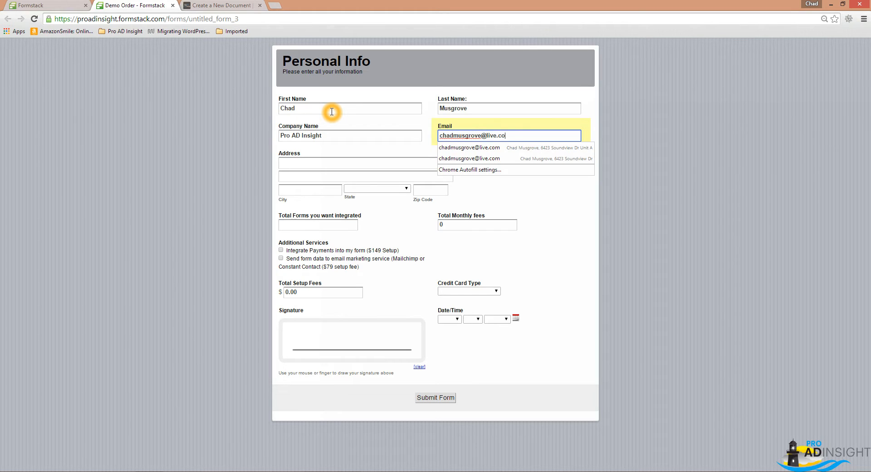
Fill in the customer's e-mail address on the order form.
{"action": "key", "text": "Tab"}
Enter the customer's street address in the first address line.
{"action": "type", "text": "123"}
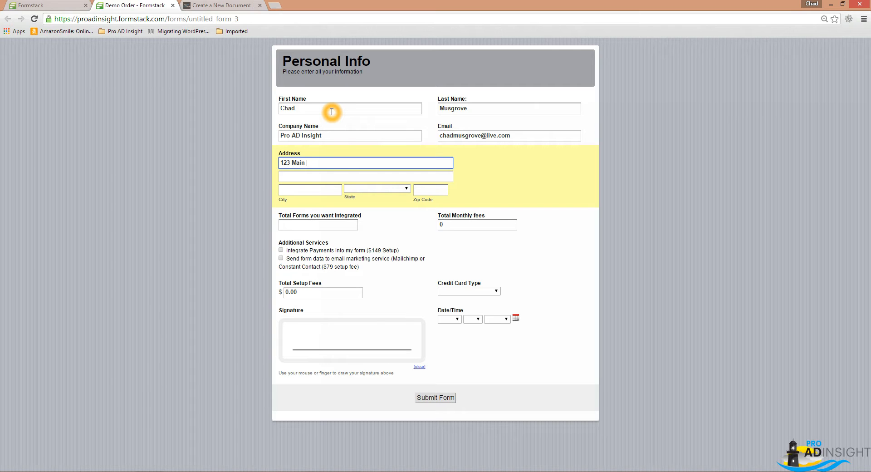
{"action": "key", "text": "Tab"}
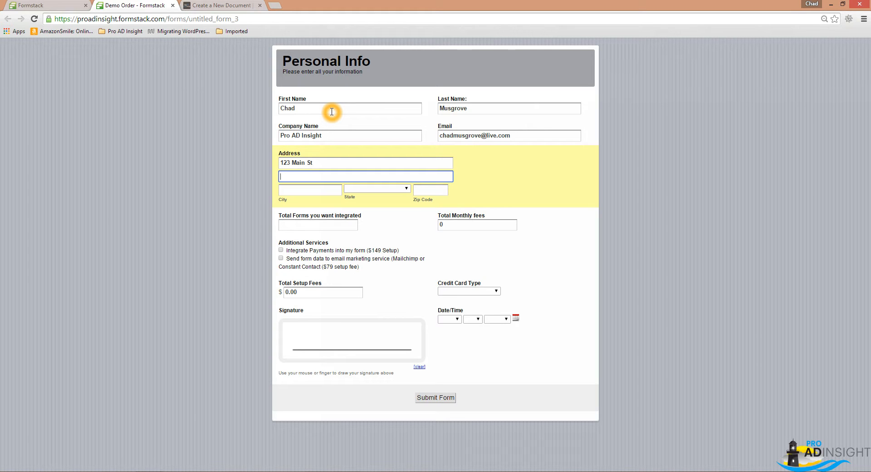
{"action": "key", "text": "BackSpace"}
{"action": "key", "text": "Tab"}
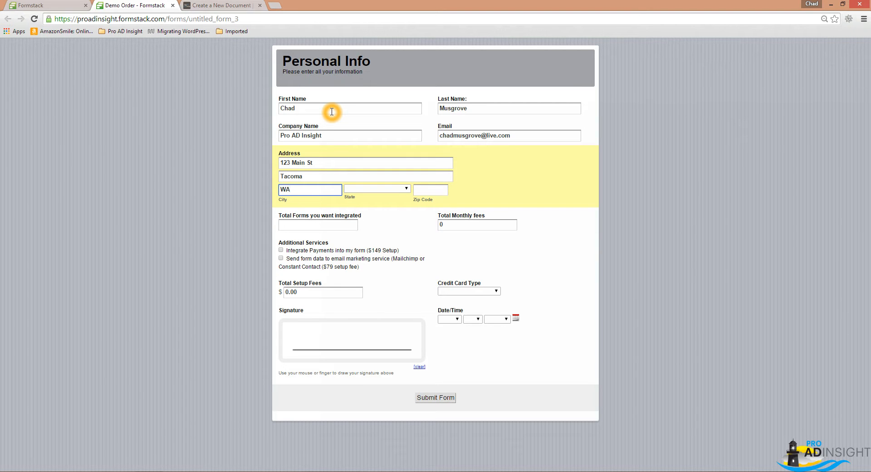
Clear the second address line and fill in the customer's city, state and zip code.
{"action": "key", "text": "shift+Tab"}
{"action": "key", "text": "BackSpace"}
{"action": "key", "text": "Tab"}
{"action": "type", "text": "Tacoma"}
{"action": "key", "text": "Tab"}
{"action": "key", "text": "w"}
{"action": "key", "text": "Tab"}
{"action": "type", "text": "9856"}
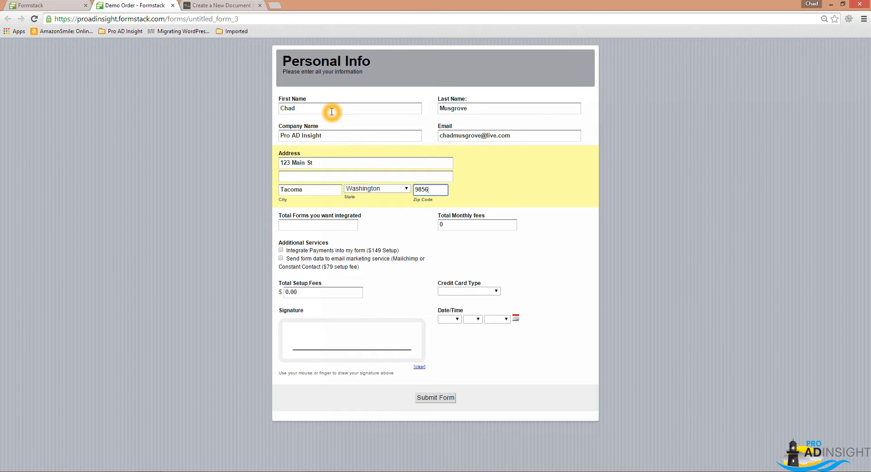
{"action": "key", "text": "Tab"}
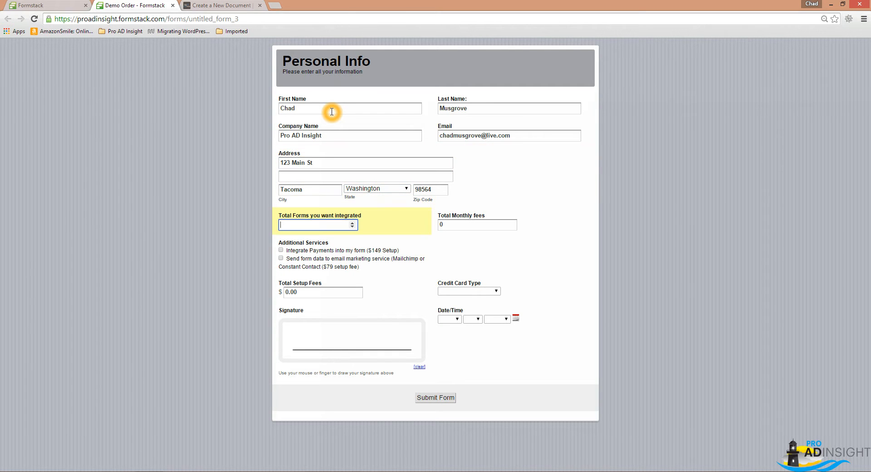
Request 2 forms for integration and add the Integrate Payments into my form service.
{"action": "type", "text": "2"}
{"action": "key", "text": "Tab"}
{"action": "key", "text": "Tab"}
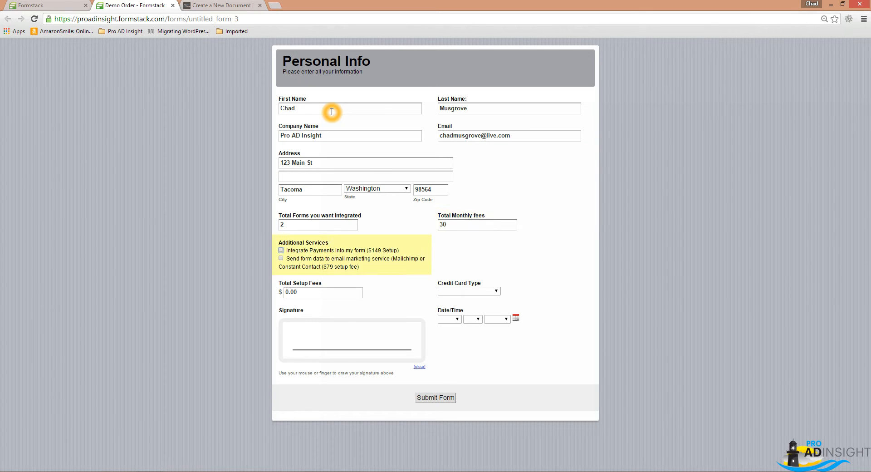
{"action": "left_click", "coordinate": [281, 250]}
Choose Visa as the credit card type and draw a handwritten signature in the signature box.
{"action": "left_click", "coordinate": [457, 291]}
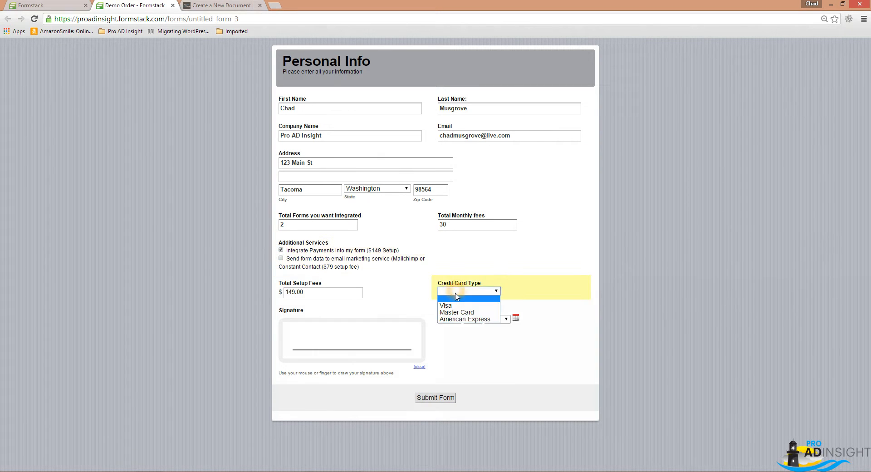
{"action": "left_click", "coordinate": [459, 306]}
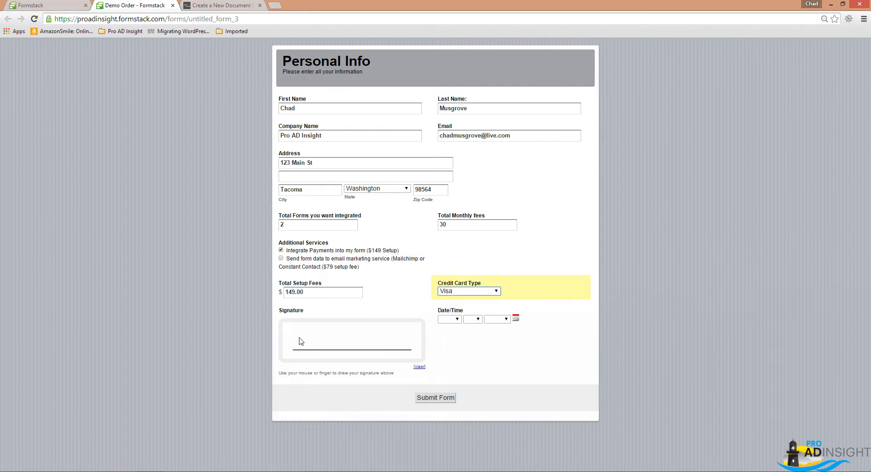
{"action": "mouse_move", "coordinate": [304, 332]}
{"action": "left_mouse_down"}
{"action": "mouse_move", "coordinate": [297, 345]}
{"action": "mouse_move", "coordinate": [328, 343]}
{"action": "mouse_move", "coordinate": [329, 332]}
{"action": "mouse_move", "coordinate": [396, 338]}
{"action": "left_mouse_up"}
Set the form's date to Mar 07 2015 and submit the form.
{"action": "left_click", "coordinate": [516, 318]}
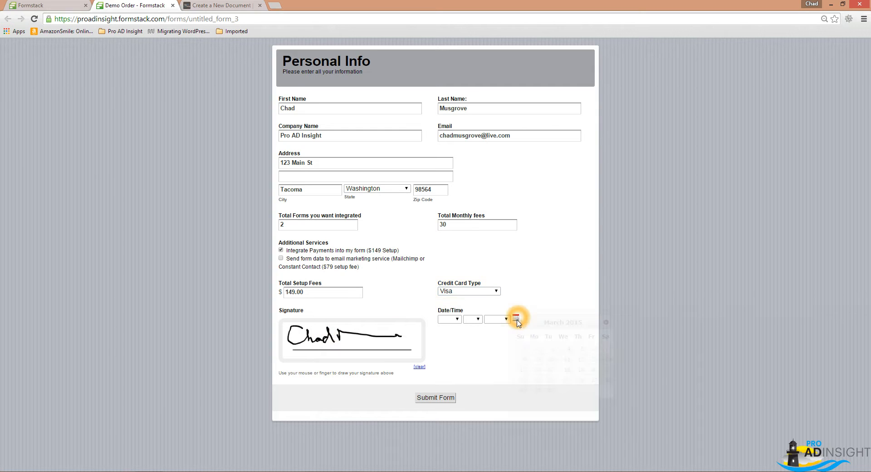
{"action": "left_click", "coordinate": [609, 349]}
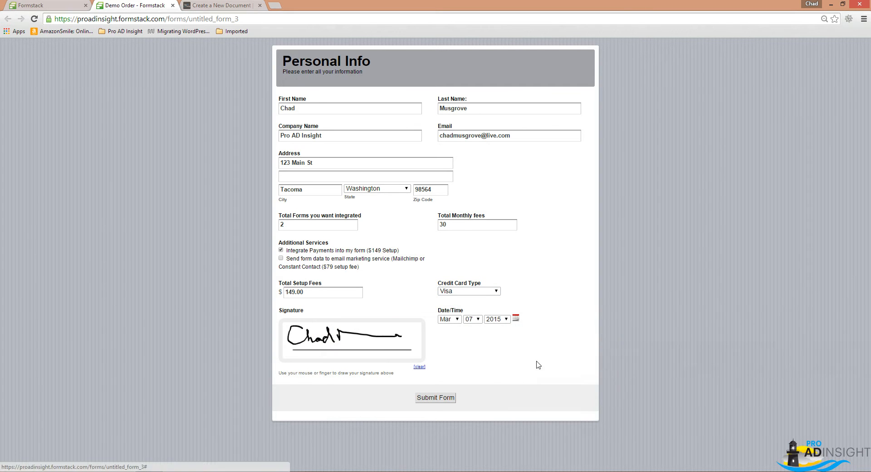
{"action": "left_click", "coordinate": [433, 398]}
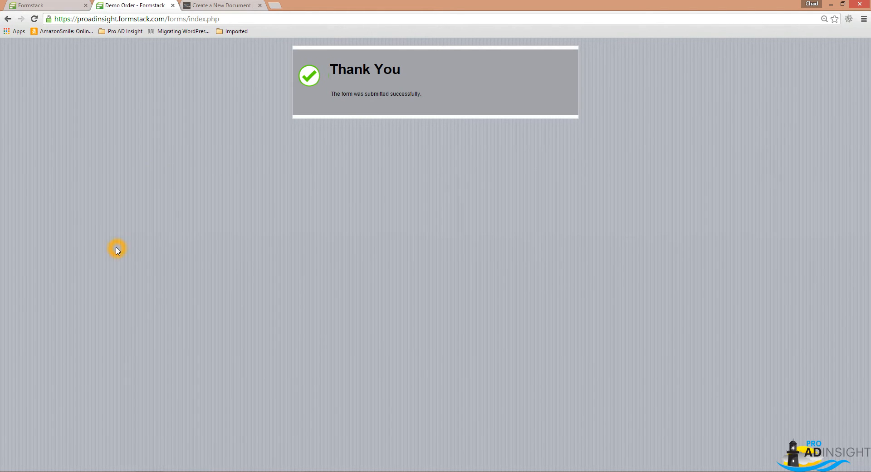
Switch to Outlook and open the Demo Order PDF attached to the WebMerge e-mail in Inbox in PAI.
{"action": "left_click", "coordinate": [294, 216]}
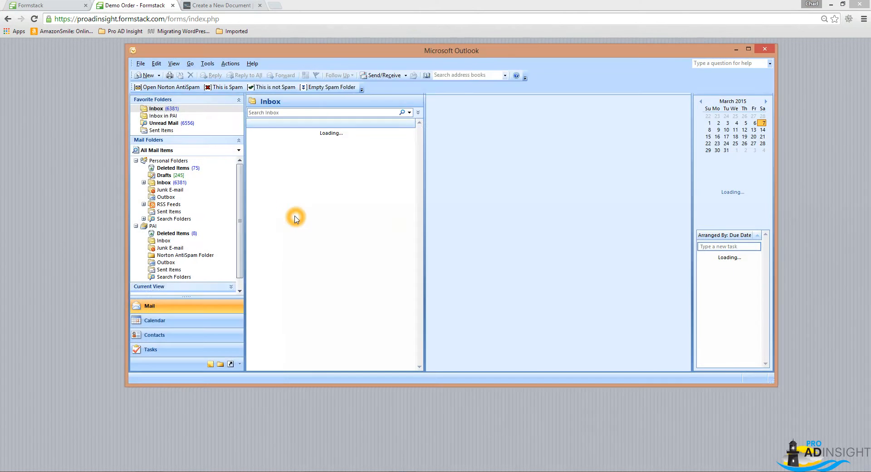
{"action": "double_click", "coordinate": [396, 50]}
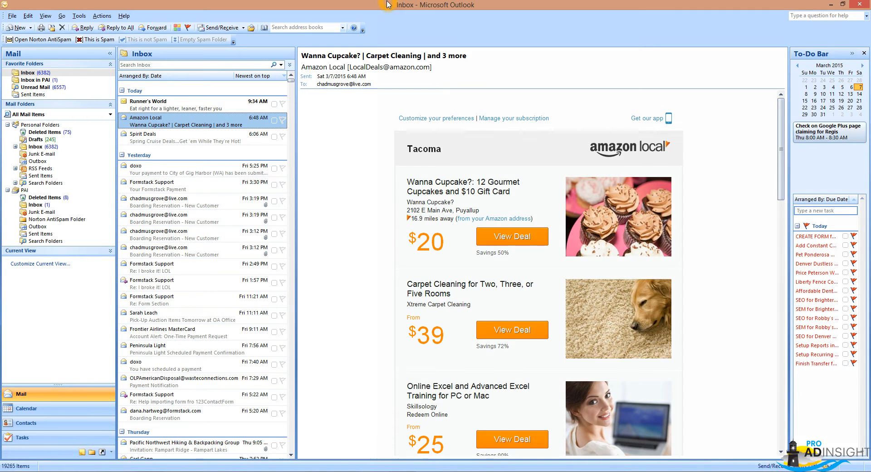
{"action": "left_click", "coordinate": [47, 81]}
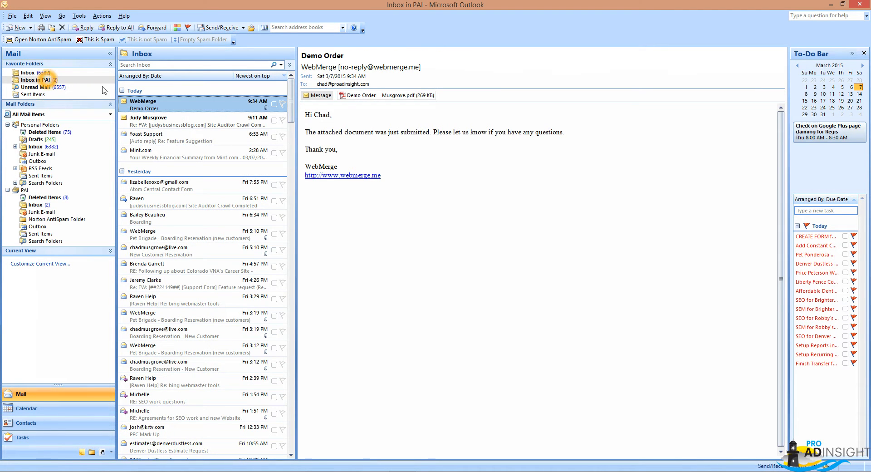
{"action": "double_click", "coordinate": [364, 95]}
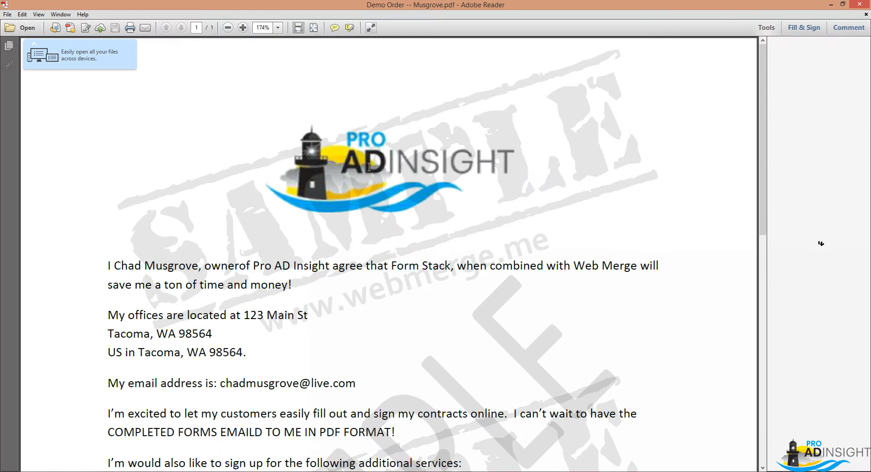
Review the merged customer name, company, office address and e-mail in the PDF contract.
{"action": "scroll", "coordinate": [276, 264], "scroll_direction": "down", "scroll_amount": 4}
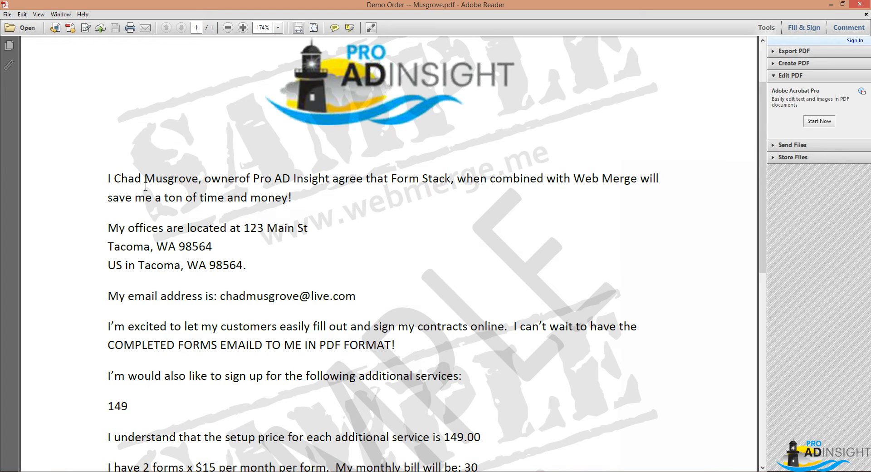
{"action": "scroll", "coordinate": [188, 196], "scroll_direction": "down", "scroll_amount": 1}
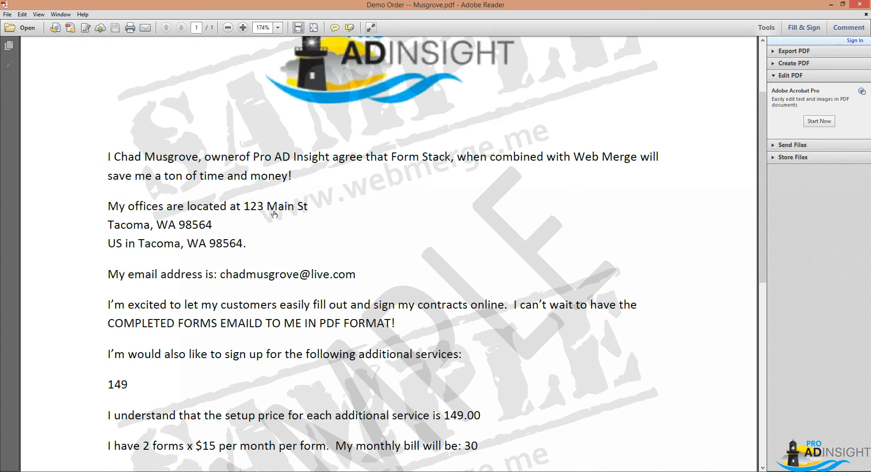
{"action": "scroll", "coordinate": [211, 265], "scroll_direction": "down", "scroll_amount": 3}
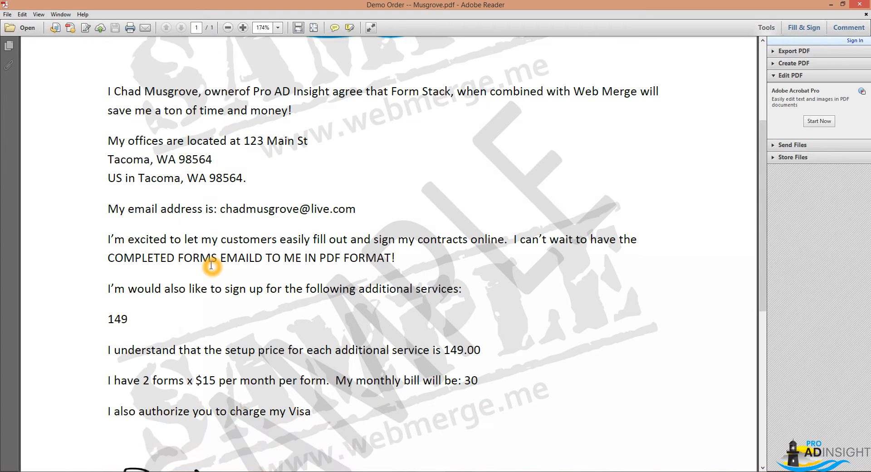
{"action": "left_click", "coordinate": [255, 209]}
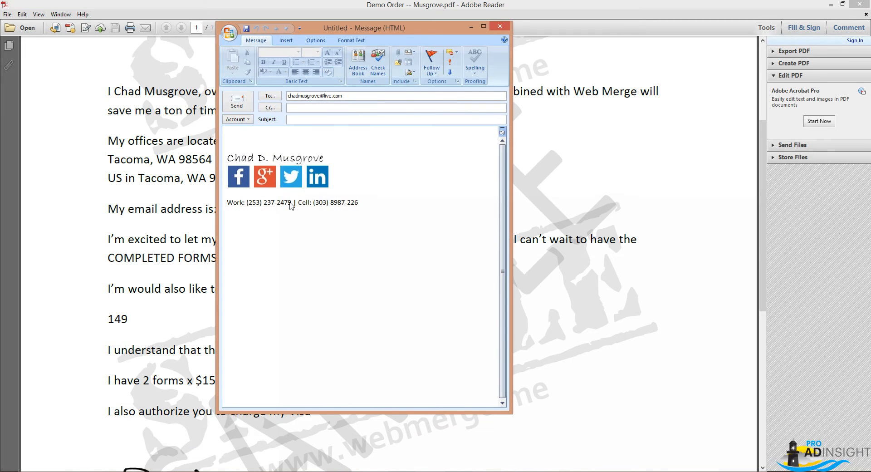
{"action": "left_click", "coordinate": [499, 26]}
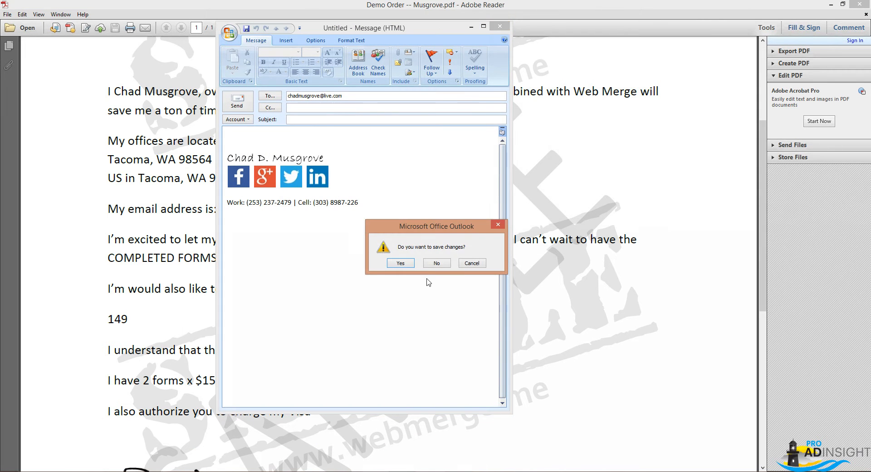
{"action": "left_click", "coordinate": [436, 263]}
Check the additional services, fees, card type, signature and date in the contract, and shrink the PDF window.
{"action": "scroll", "coordinate": [394, 276], "scroll_direction": "down", "scroll_amount": 1}
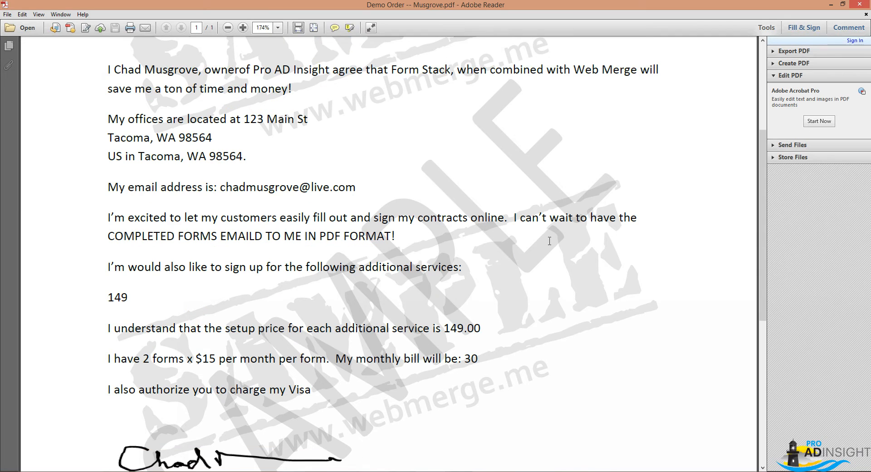
{"action": "scroll", "coordinate": [122, 304], "scroll_direction": "down", "scroll_amount": 2}
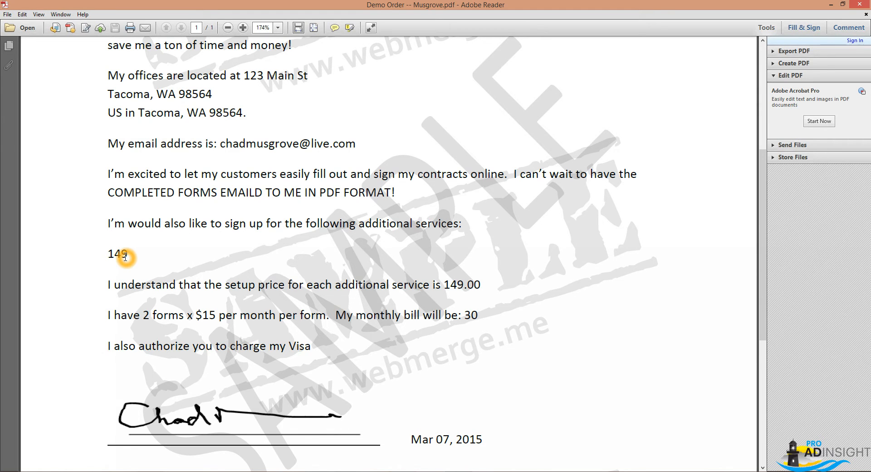
{"action": "scroll", "coordinate": [150, 272], "scroll_direction": "down", "scroll_amount": 2}
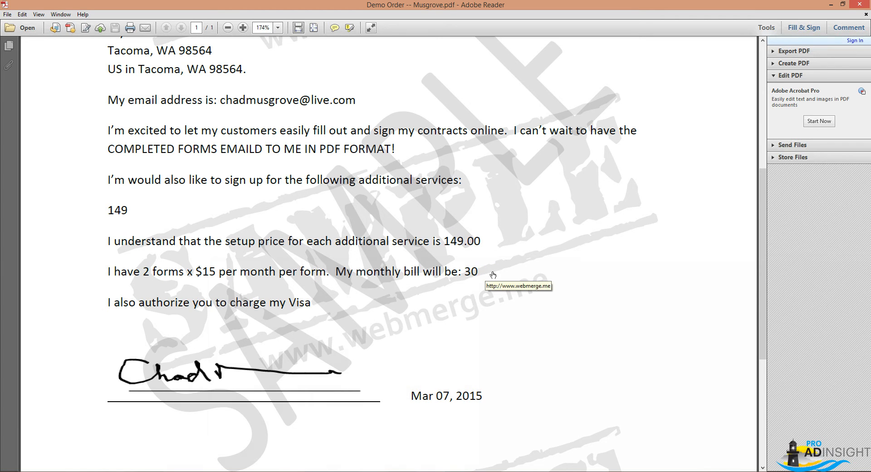
{"action": "scroll", "coordinate": [494, 274], "scroll_direction": "down", "scroll_amount": 3}
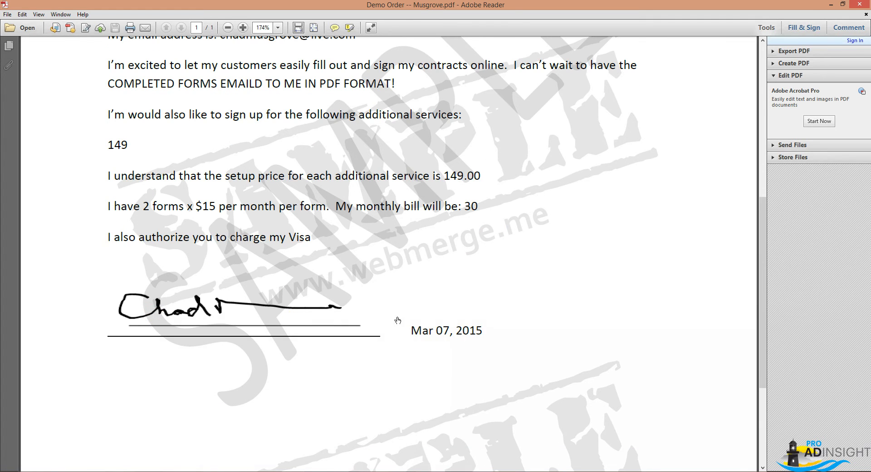
{"action": "scroll", "coordinate": [406, 317], "scroll_direction": "up", "scroll_amount": 15}
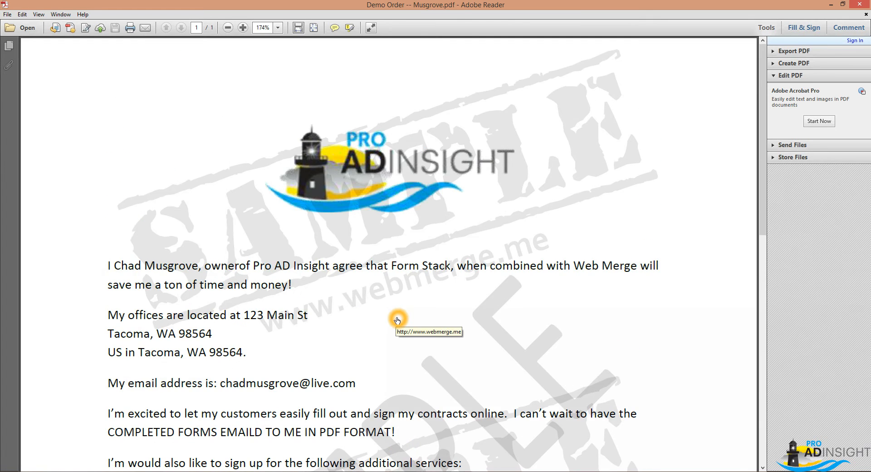
{"action": "scroll", "coordinate": [288, 331], "scroll_direction": "down", "scroll_amount": 8}
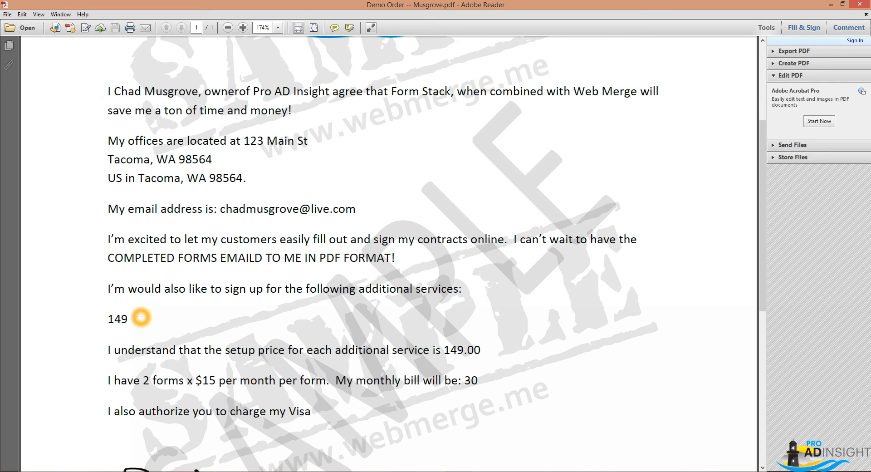
{"action": "scroll", "coordinate": [144, 246], "scroll_direction": "up", "scroll_amount": 4}
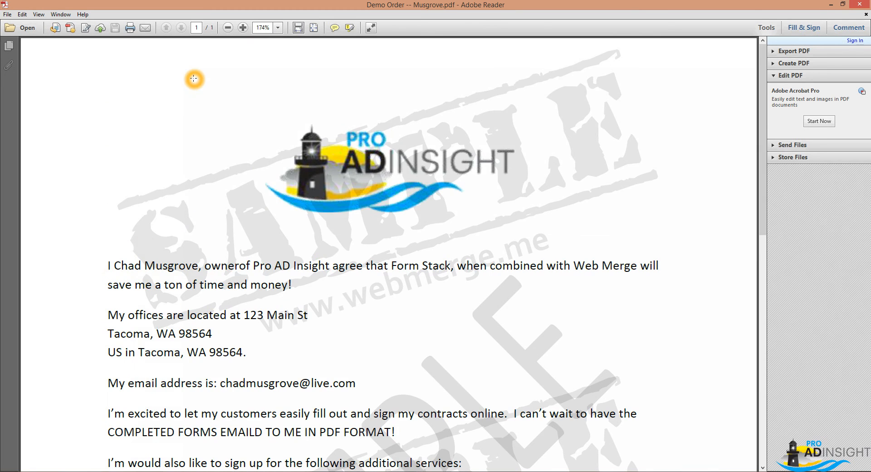
{"action": "double_click", "coordinate": [244, 5]}
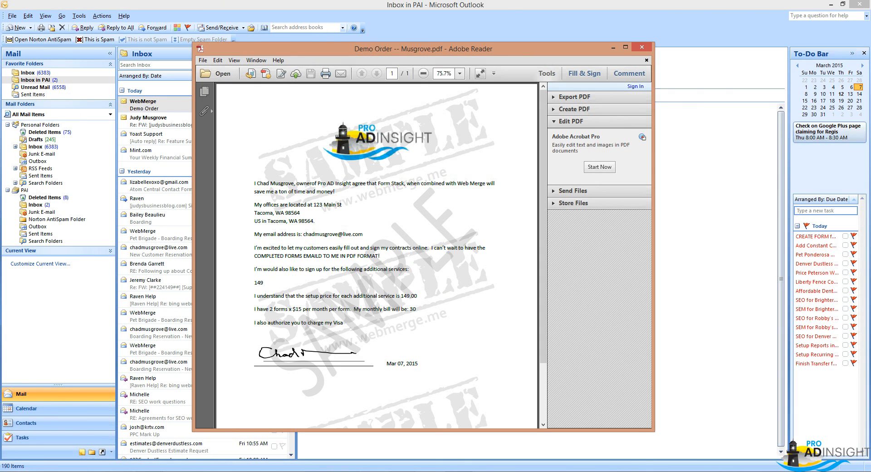